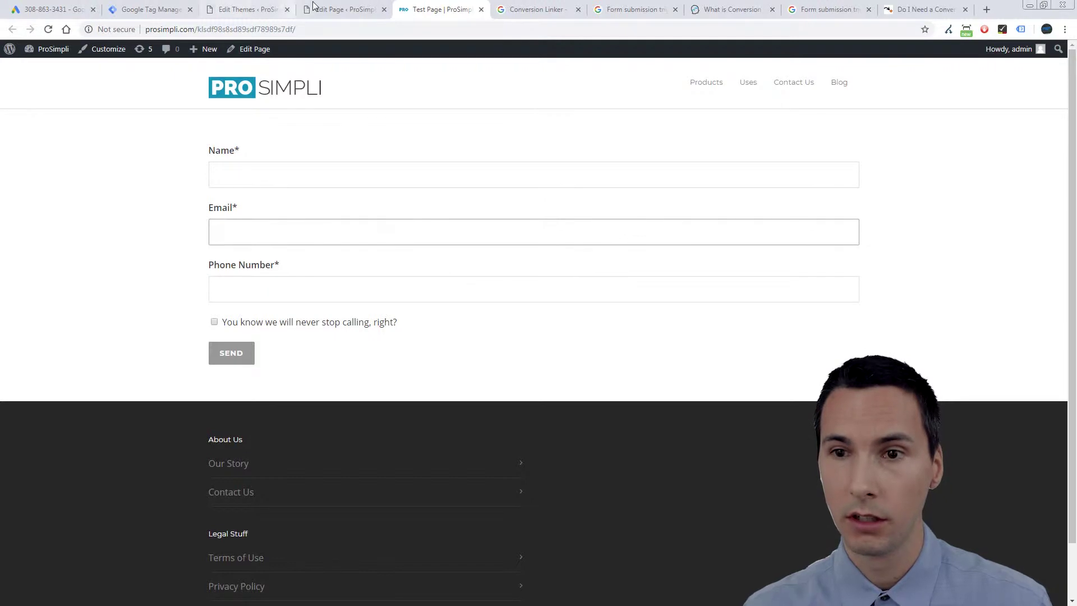
- Switch to Google Tag Manager and open the workspace overview of the prosimpli.com container
left_click(150, 10)
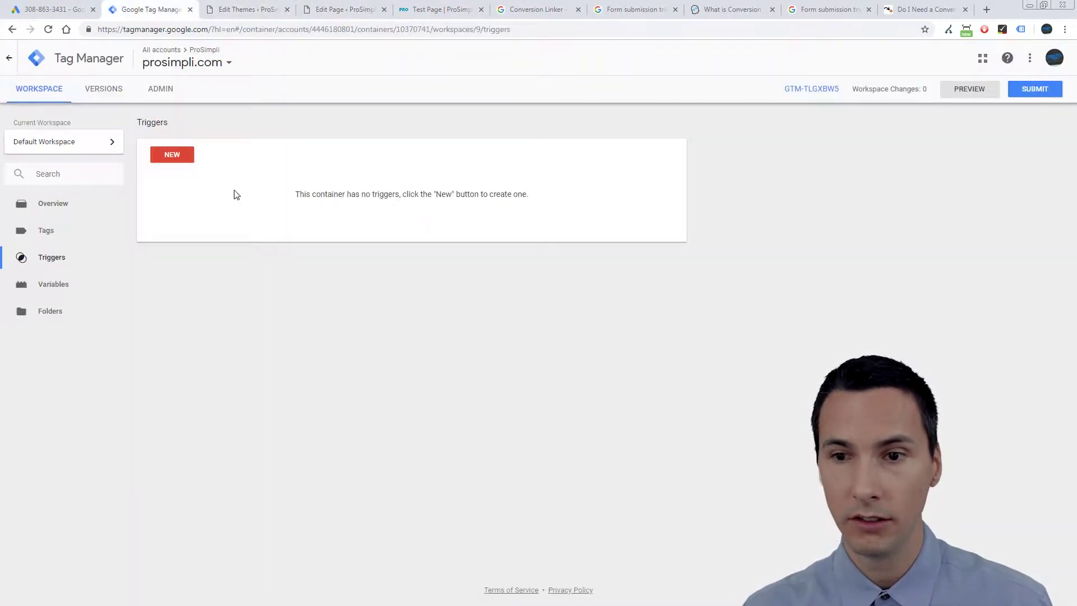
left_click(55, 11)
left_click(167, 8)
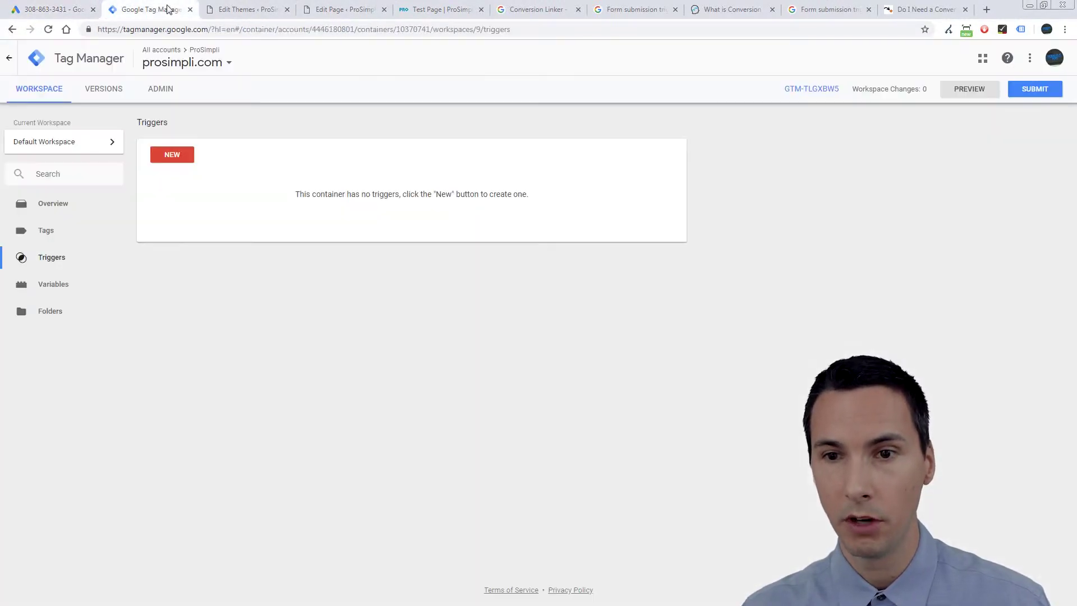
left_click(62, 205)
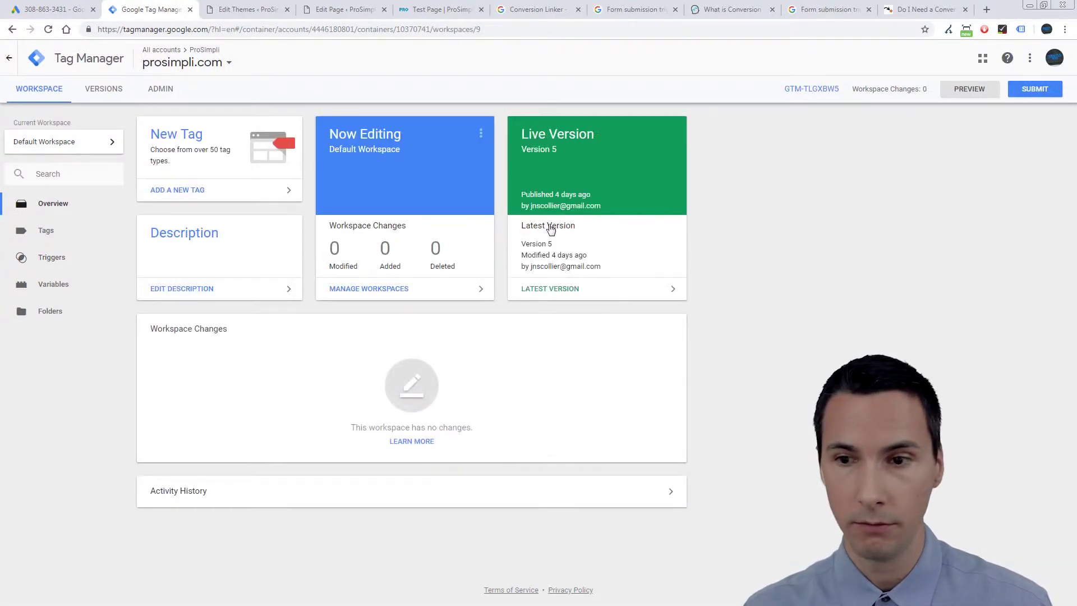
- Check the Google Tag Manager noscript code below the body tag in header.php in the WordPress theme editor
left_click(241, 9)
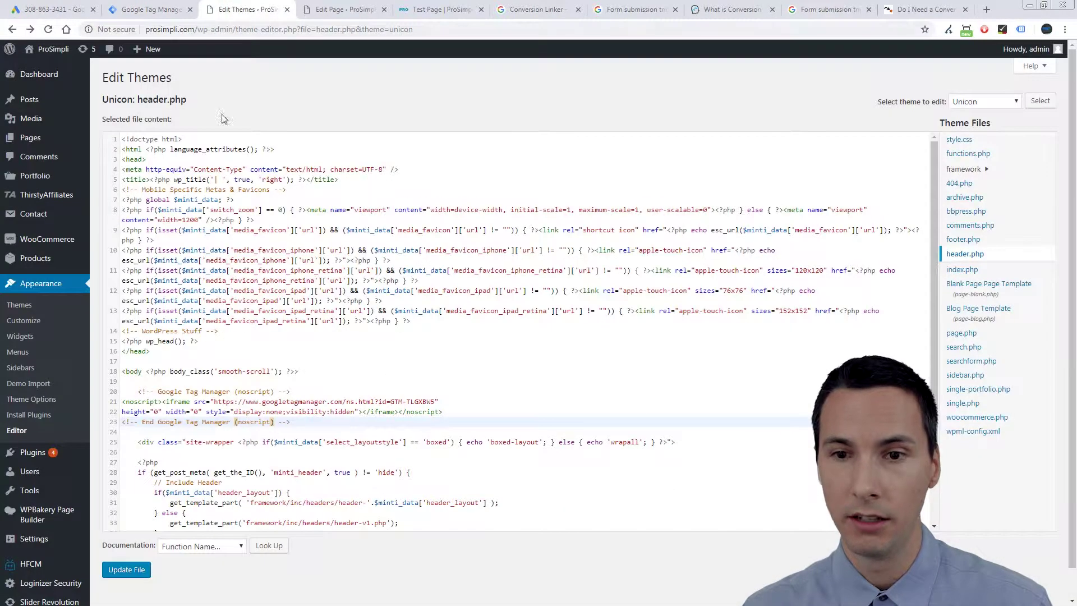
left_click_drag(298, 424, 124, 396)
left_click(193, 402)
left_click(305, 427)
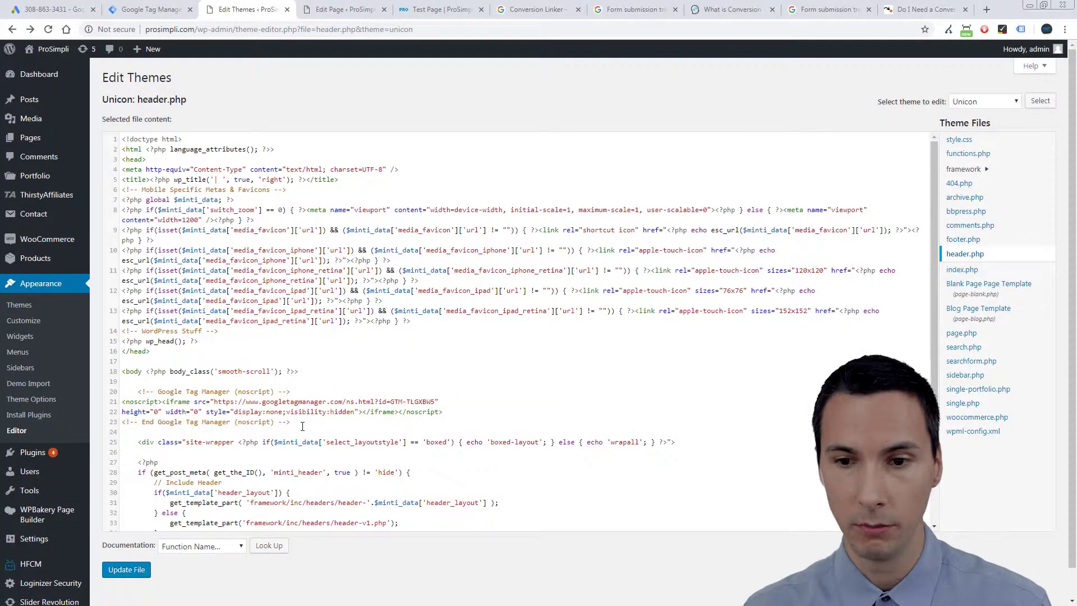
- Open the HFCM snippets list in WordPress and turn off the gtag.js snippet
left_click(29, 564)
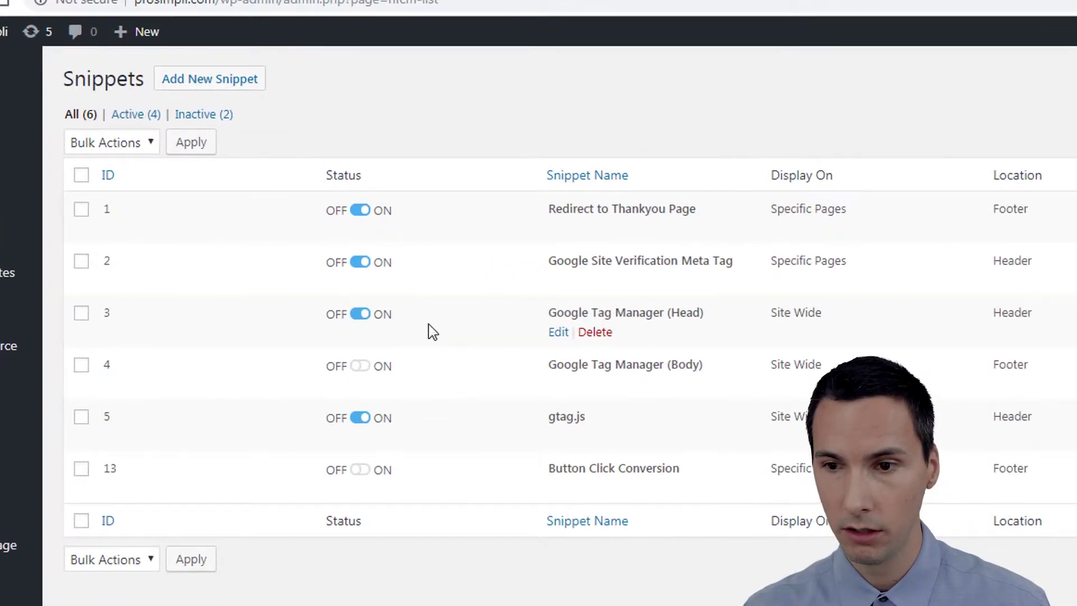
left_click(361, 418)
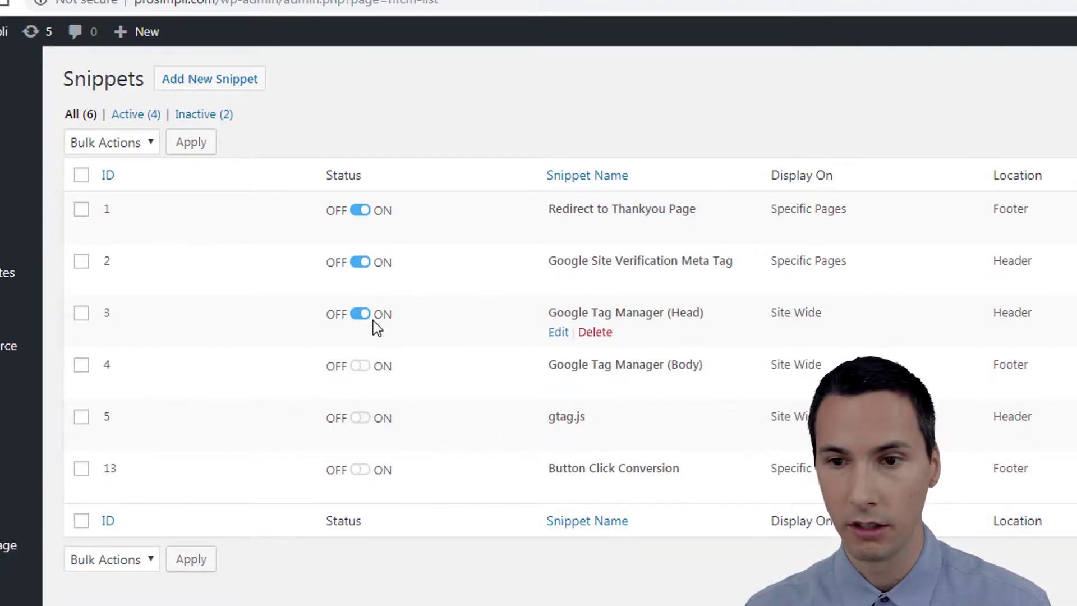
- Review the Redirect to Thankyou Page snippet, the Tag Manager overview and the test page's form
left_click_drag(698, 227, 553, 204)
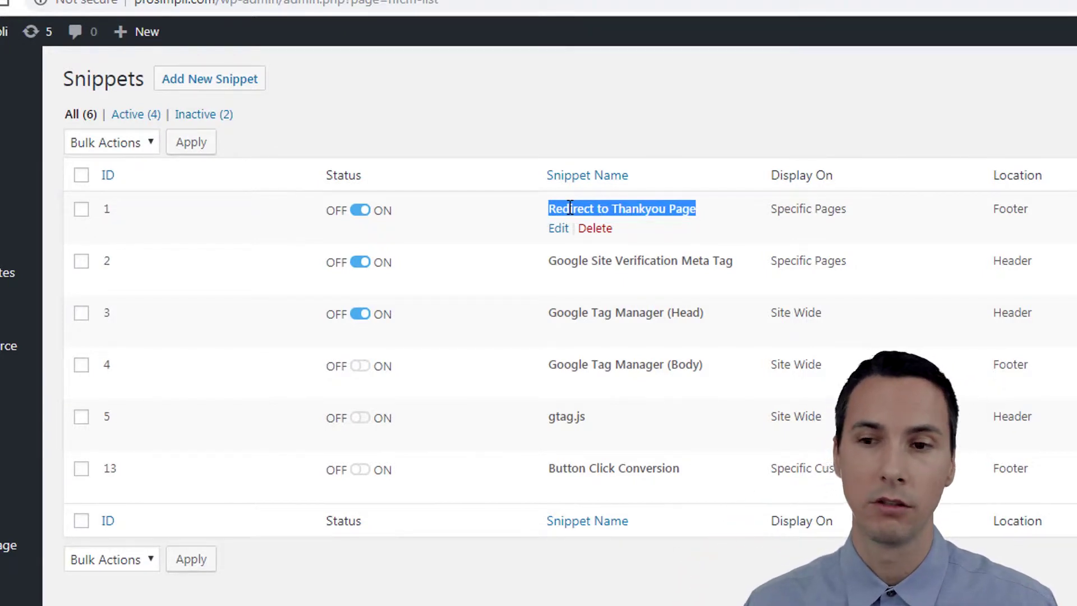
left_click(717, 128)
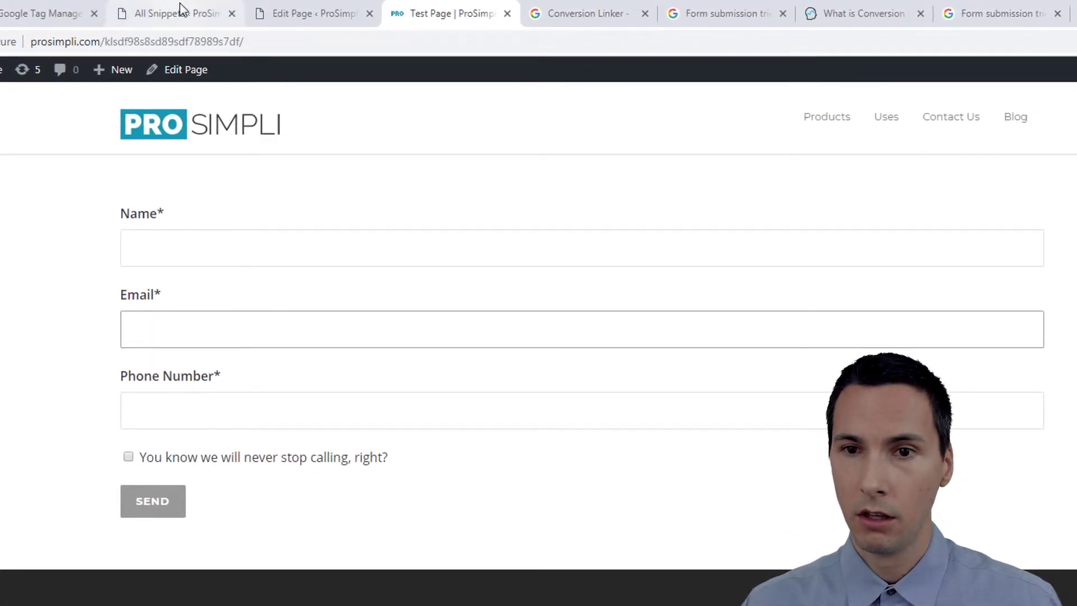
left_click(64, 13)
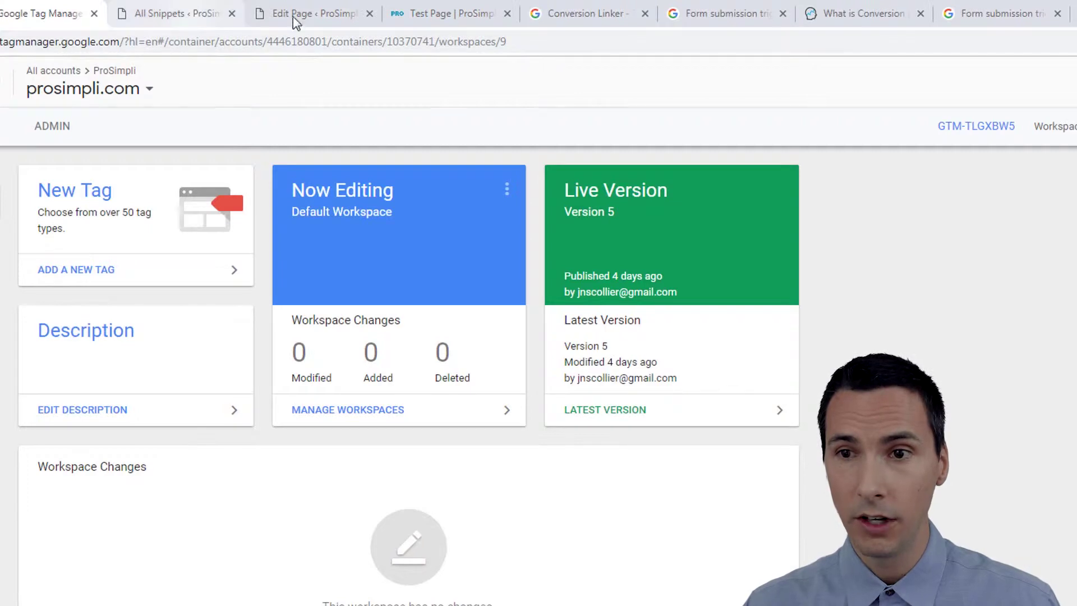
left_click(437, 14)
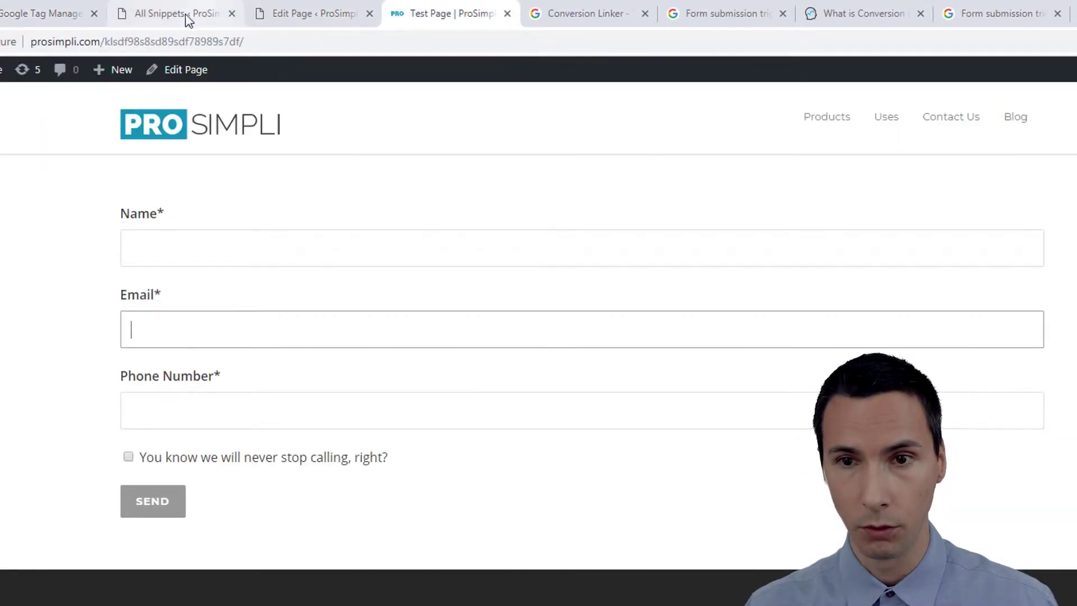
- Start a new website conversion action in Google Ads and name it Form
left_click(12, 17)
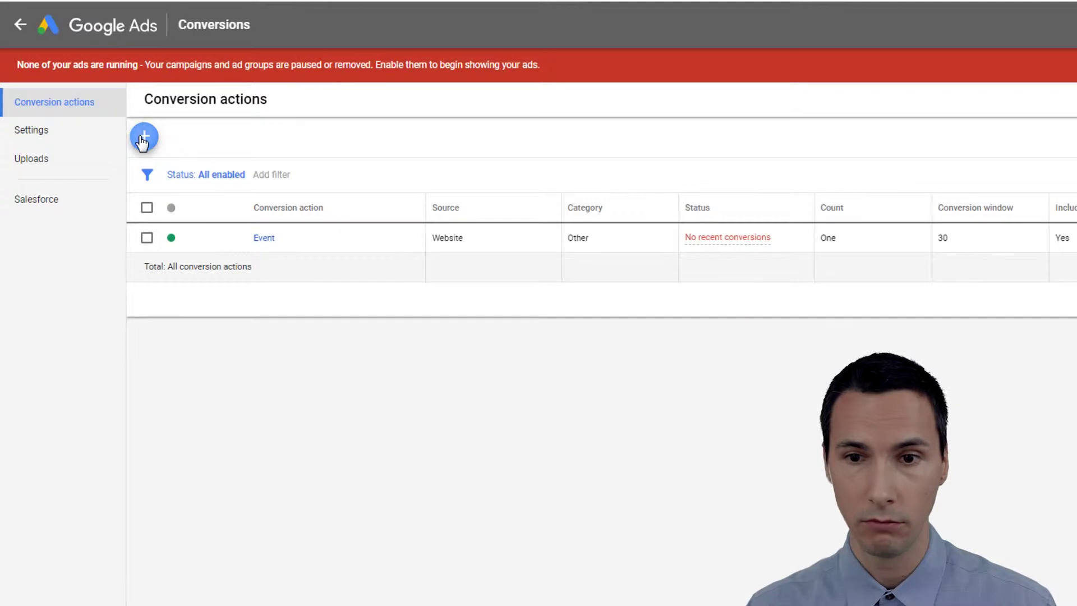
left_click(143, 137)
left_click(583, 203)
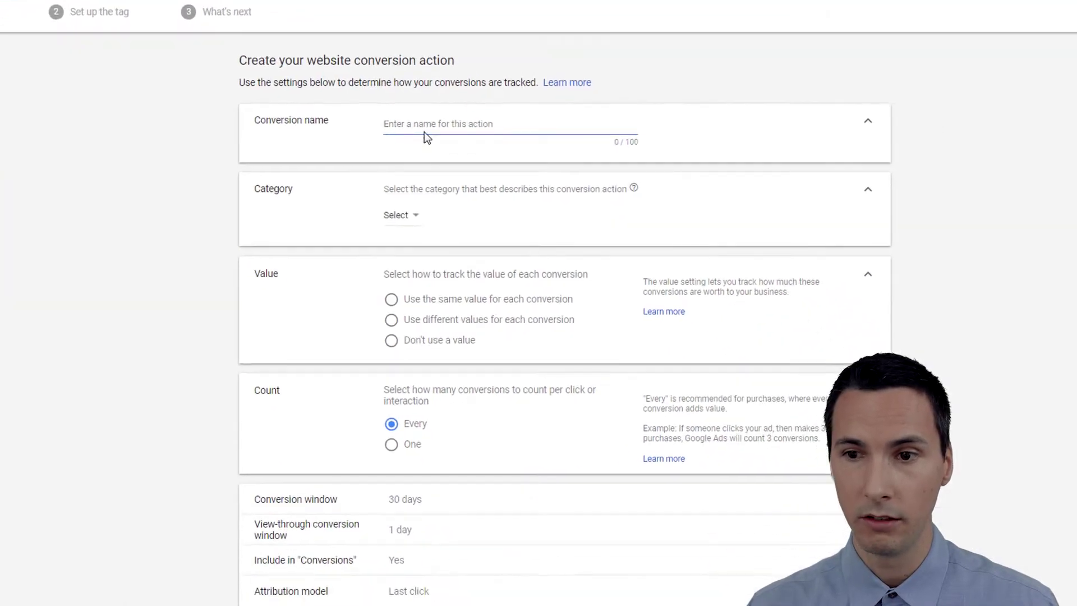
type("Form")
key("Tab")
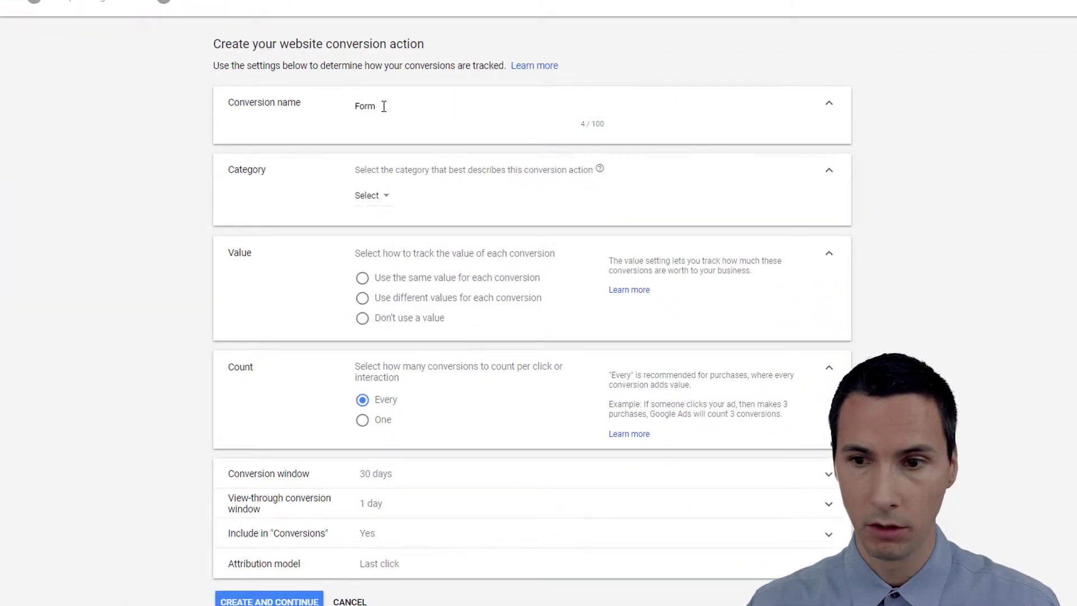
- Set the conversion category to Lead with no value and a count of One, and create the conversion action
left_click(371, 201)
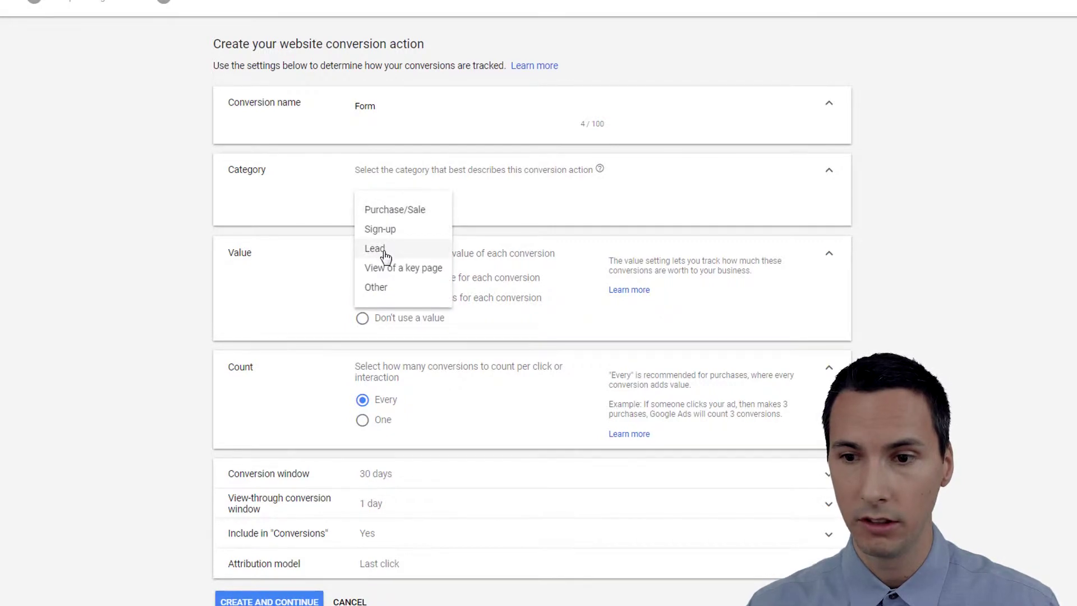
left_click(386, 255)
left_click(364, 318)
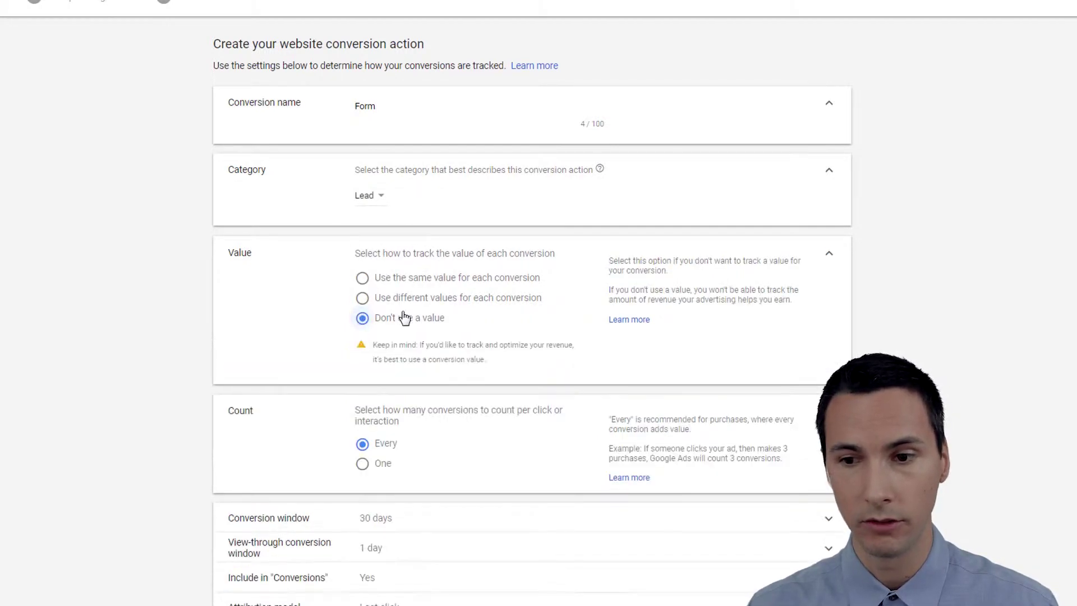
scroll(443, 339, "down", 2)
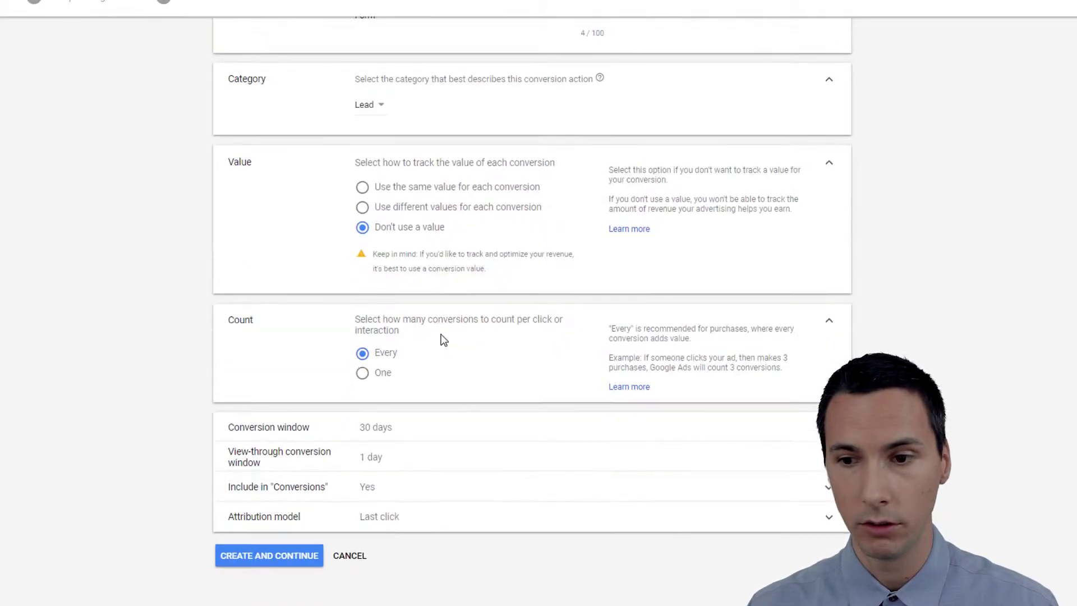
left_click(383, 373)
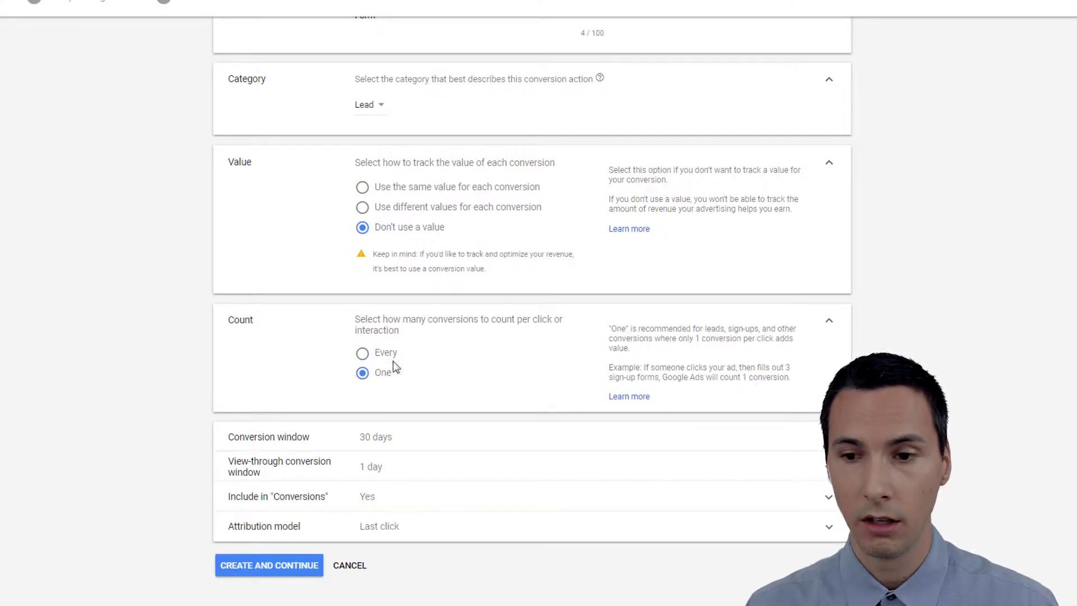
left_click(277, 567)
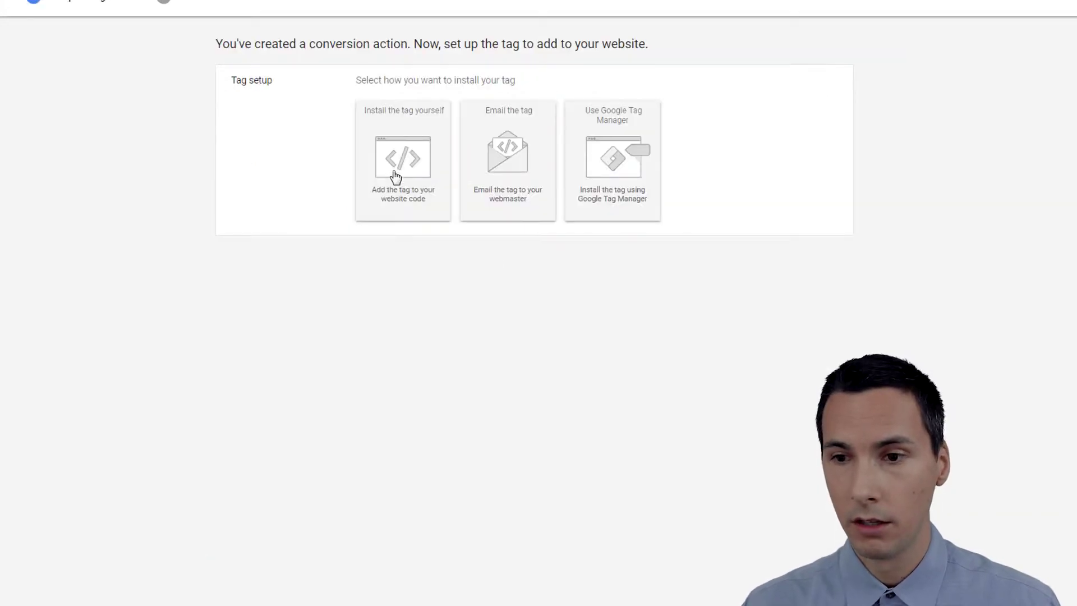
- Review the self-install tag instructions, the test page and the existing tags in the Tag Manager container
left_click(396, 176)
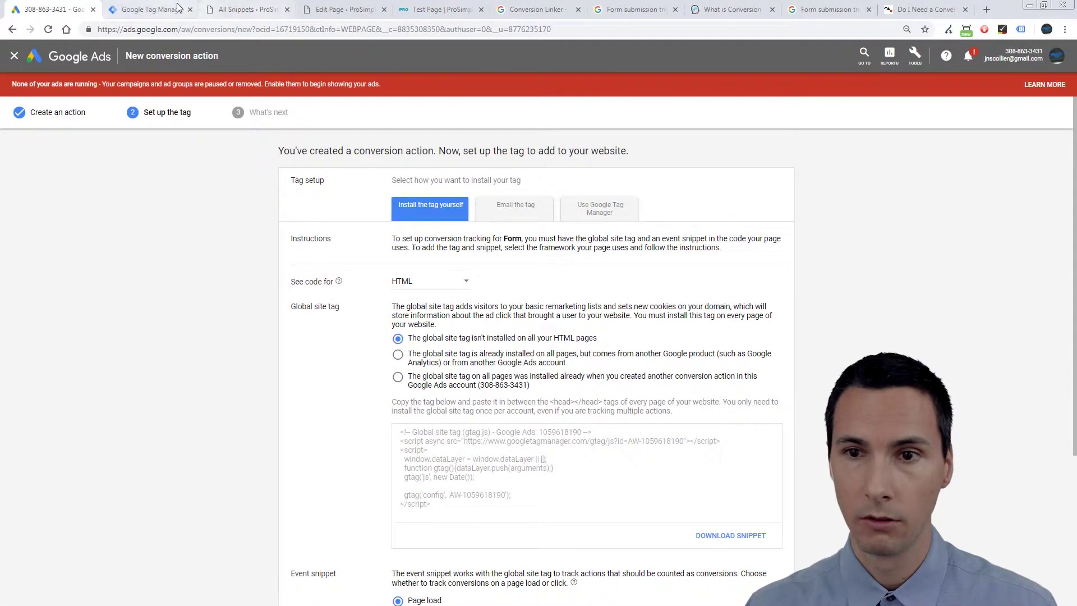
left_click(442, 9)
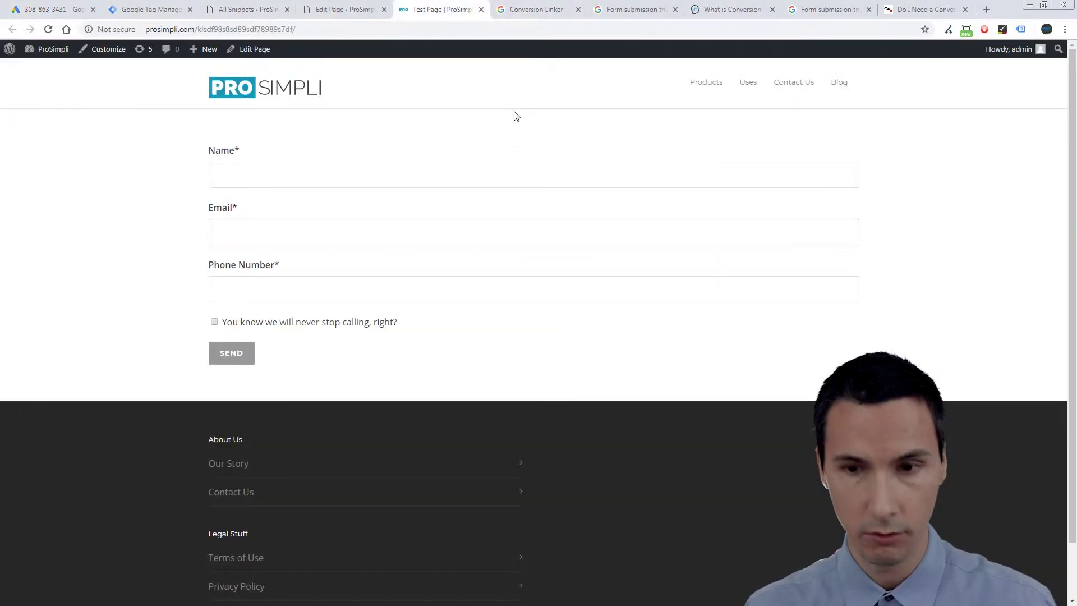
left_click(1021, 30)
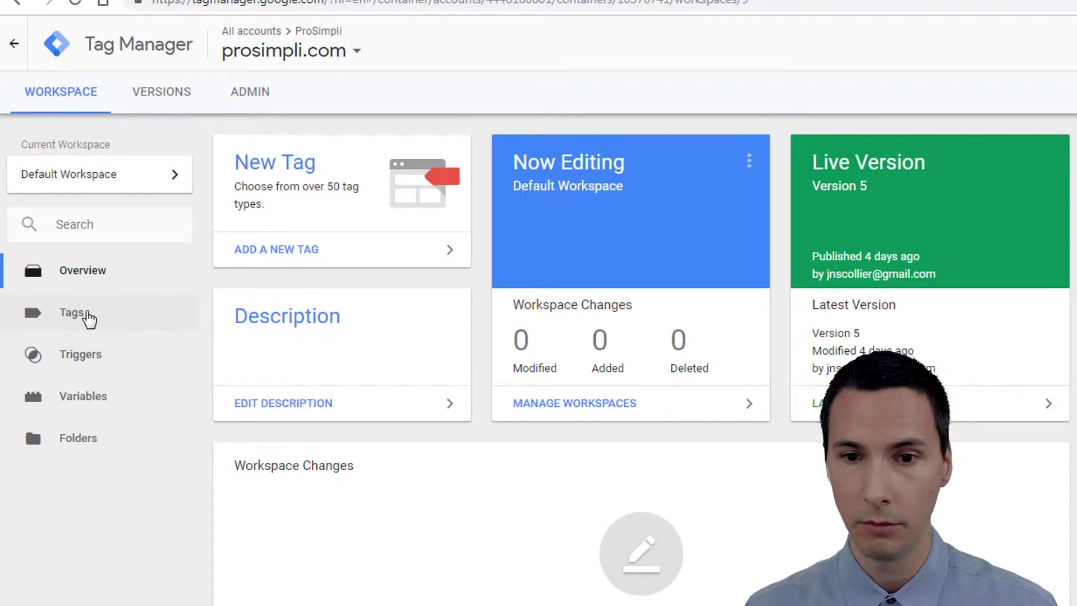
left_click(88, 318)
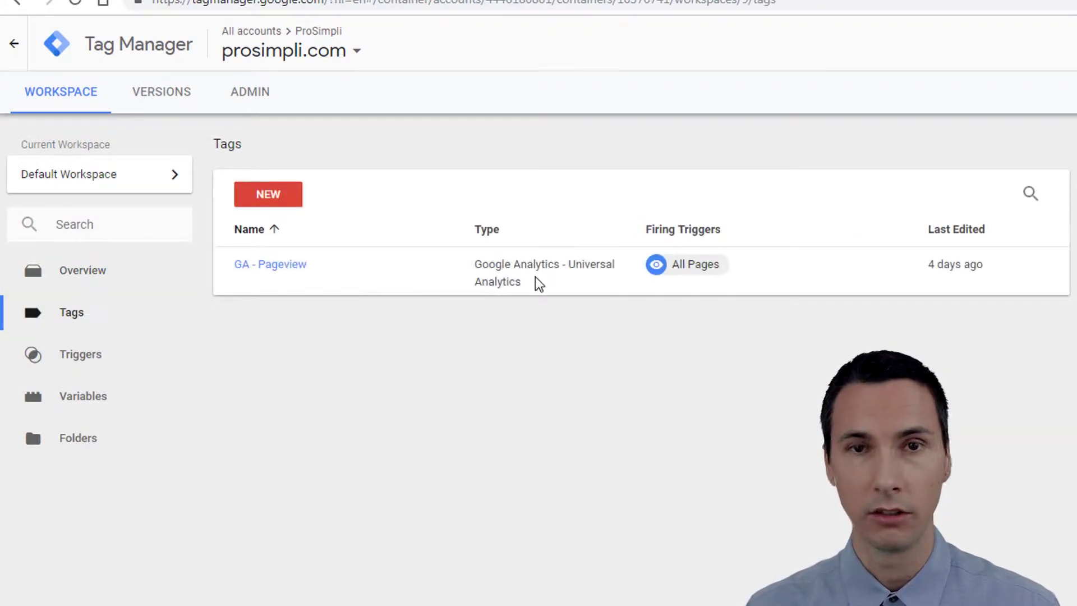
left_click(101, 274)
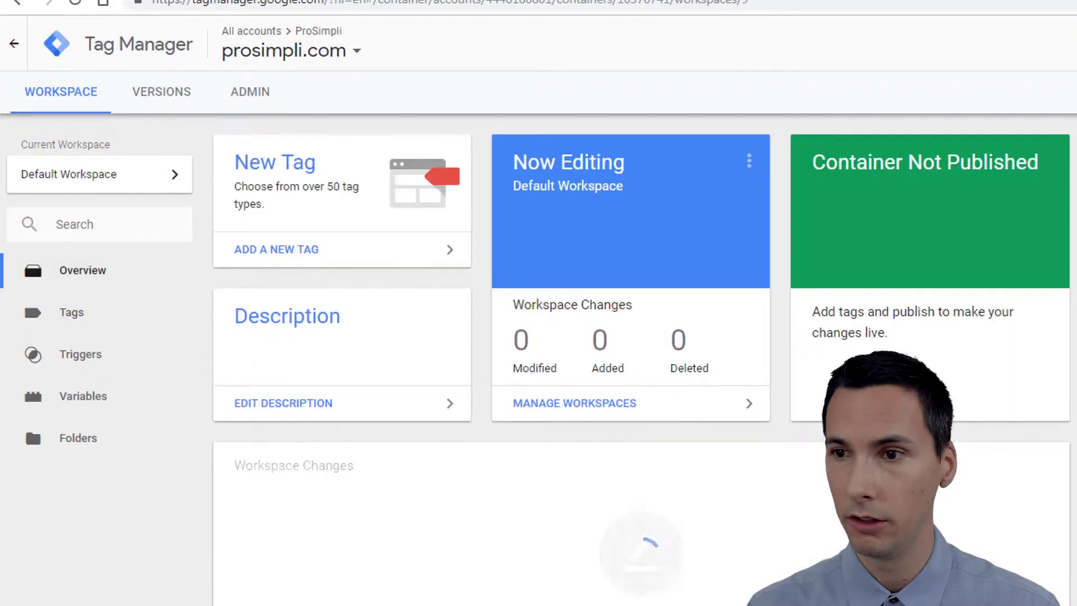
- Choose Google Tag Manager as the install method for the Form conversion in Google Ads and copy the conversion ID
left_click(668, 1)
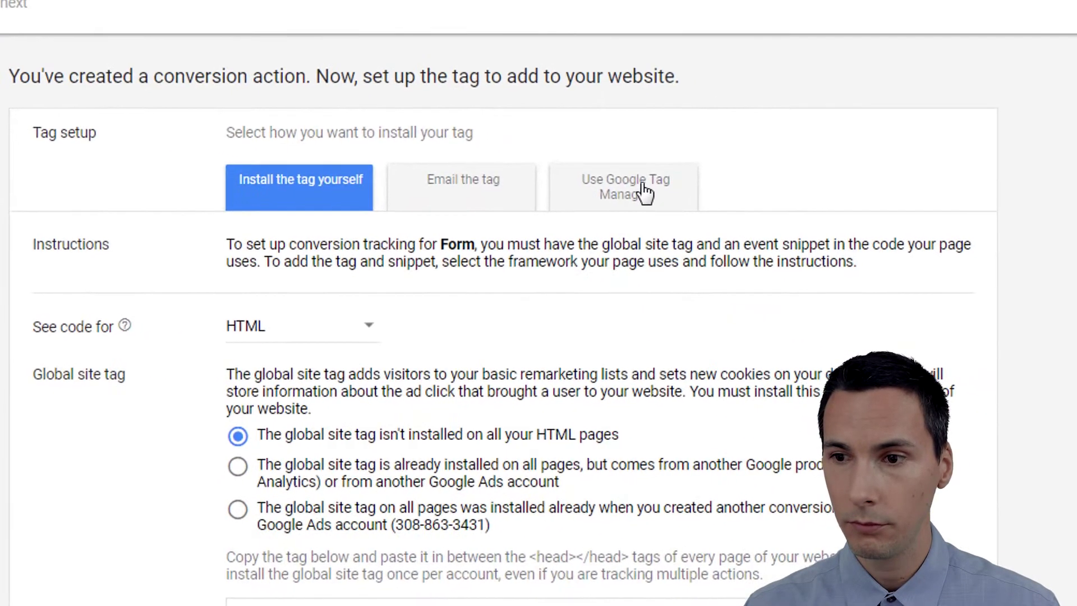
left_click(933, 277)
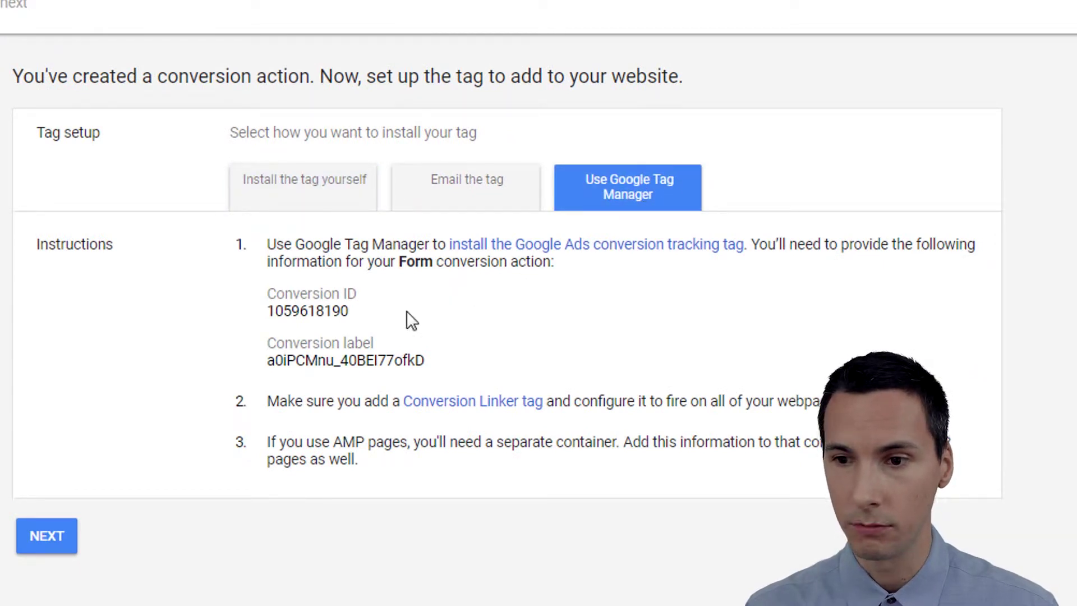
double_click(309, 315)
key("ctrl+c")
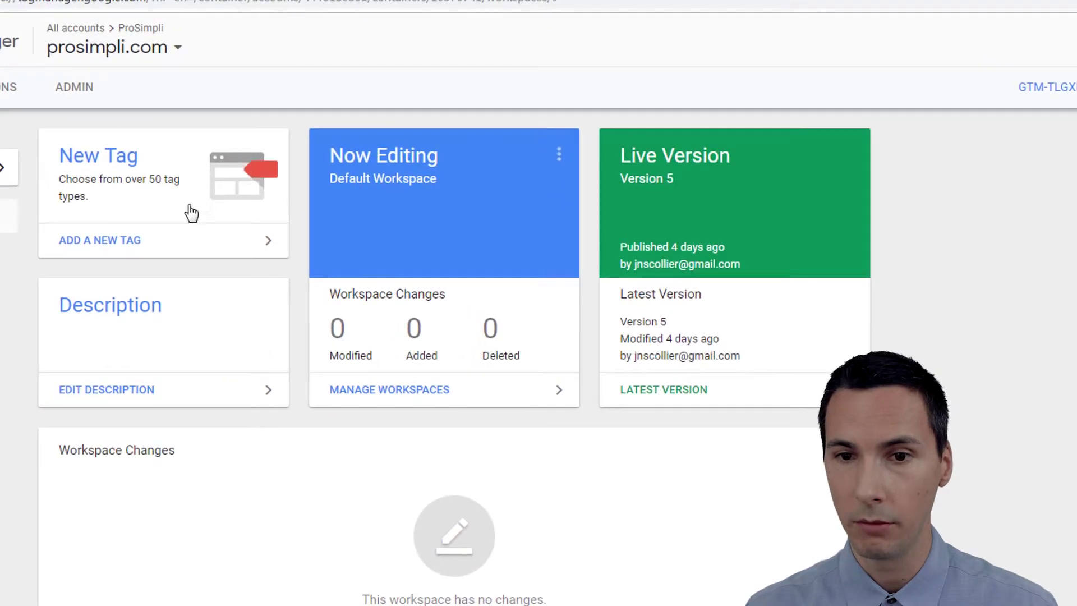
- Add a Google Ads Conversion Tracking tag in Tag Manager and paste the copied conversion ID into it
left_click(111, 242)
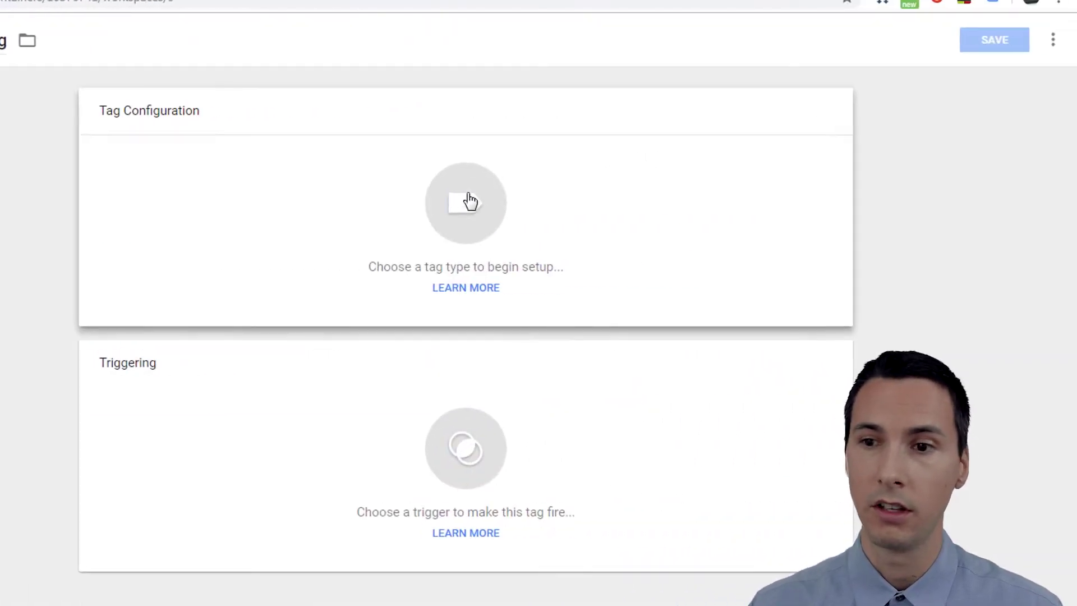
left_click(842, 198)
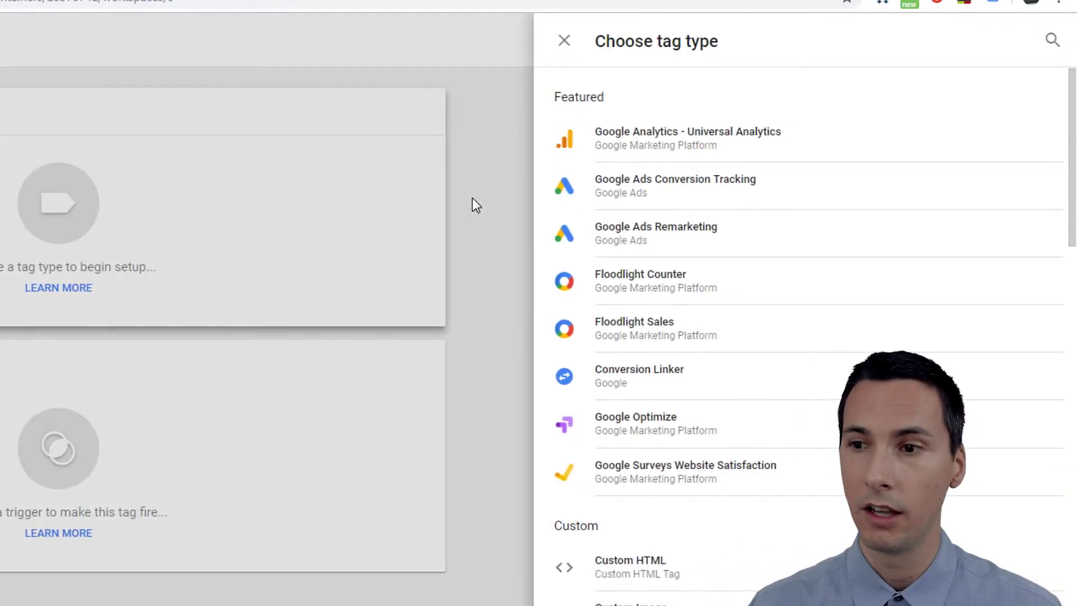
left_click(684, 194)
left_click(196, 273)
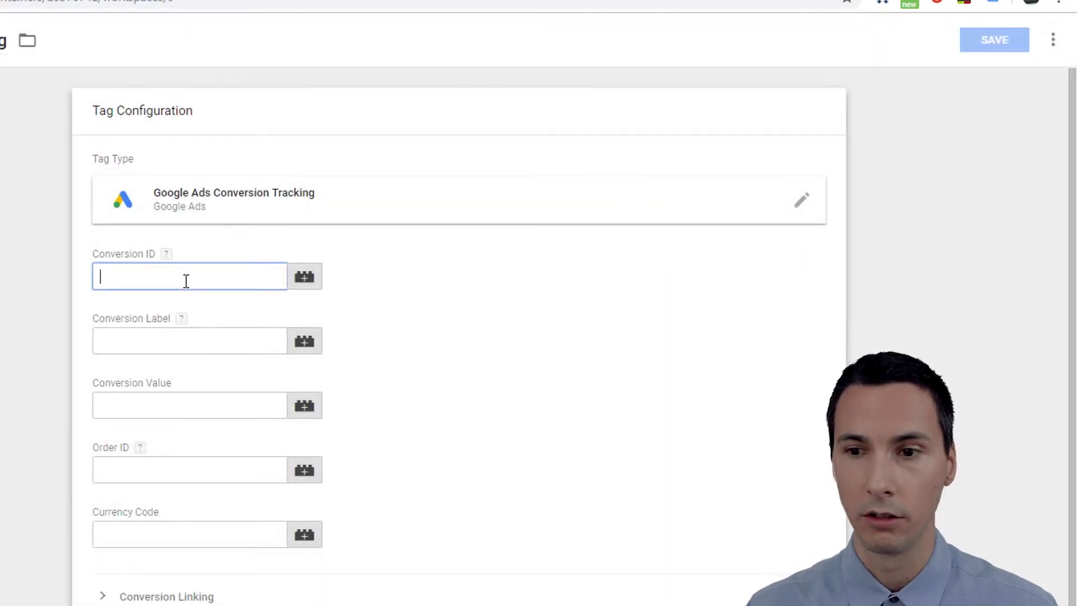
key("ctrl+v")
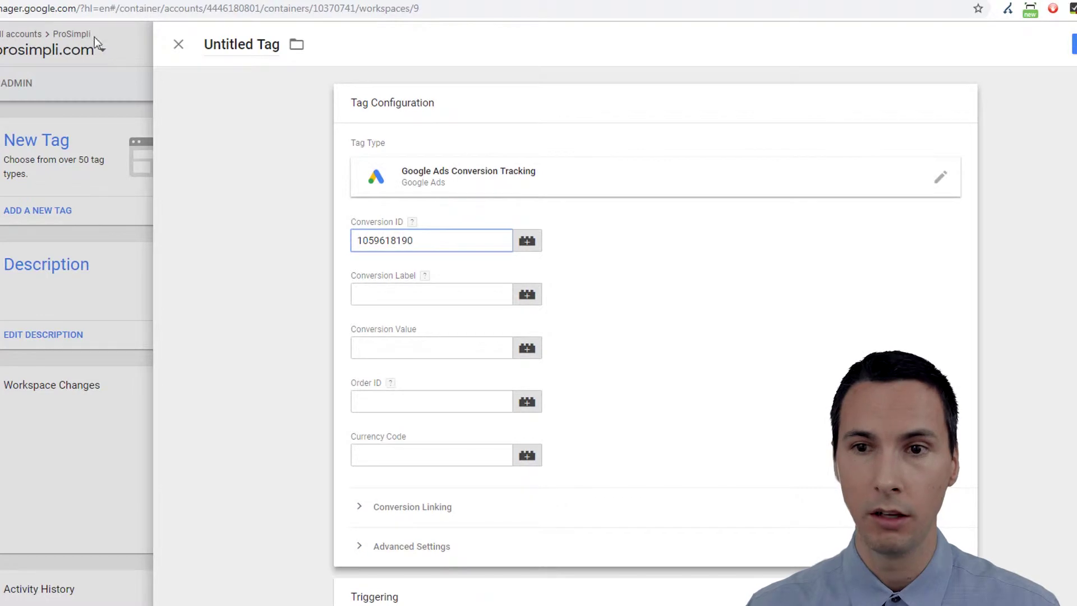
- Copy the Form conversion label from Google Ads into the new tag's Conversion Label, leaving the Conversion Value empty
key("ctrl+shift+Tab")
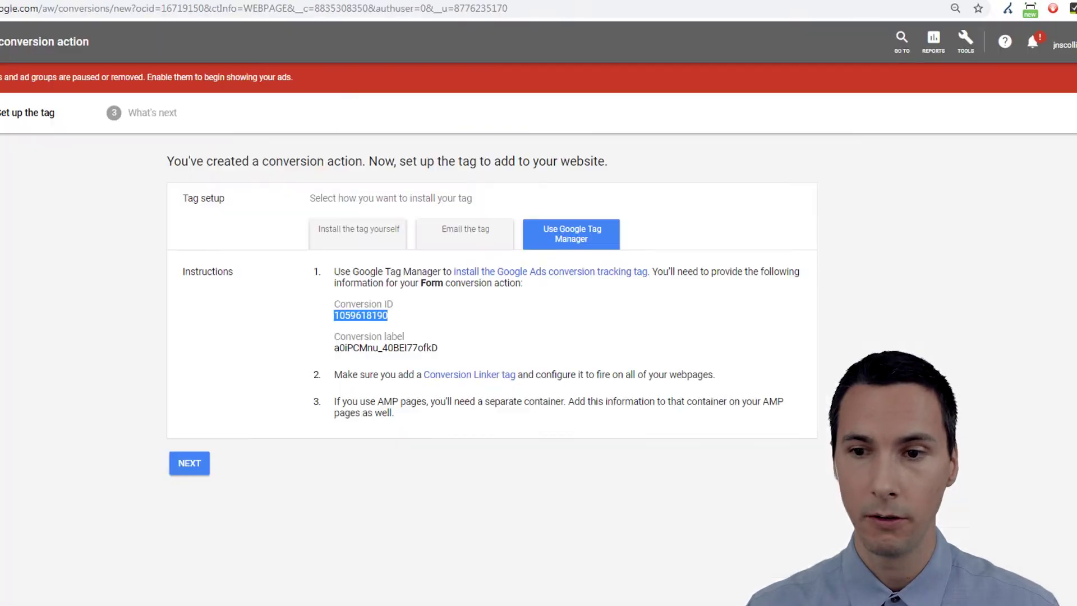
double_click(426, 346)
key("ctrl+Tab")
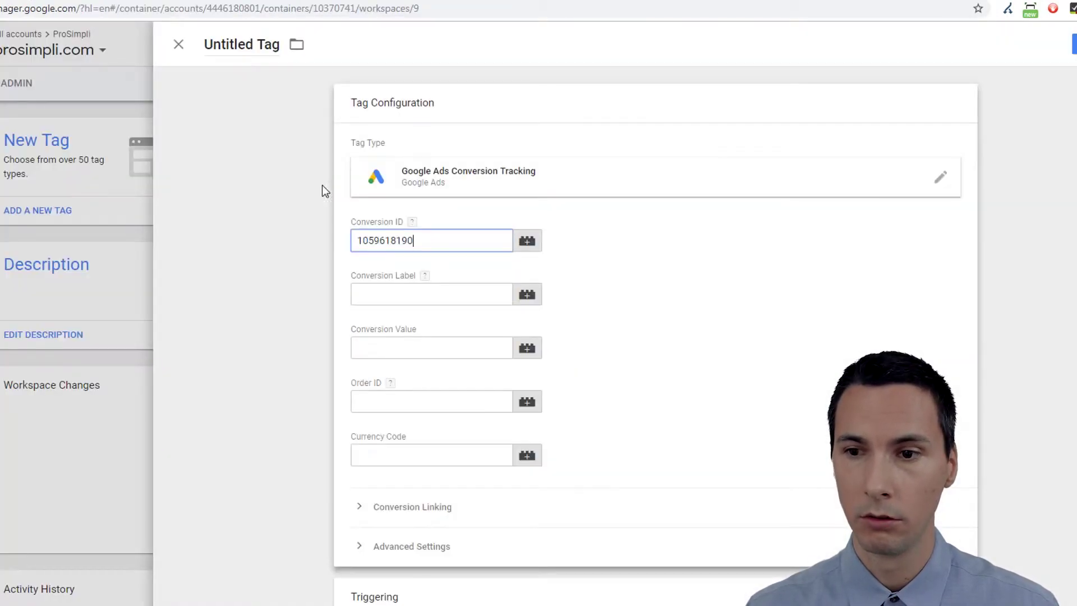
left_click(388, 288)
key("ctrl+v")
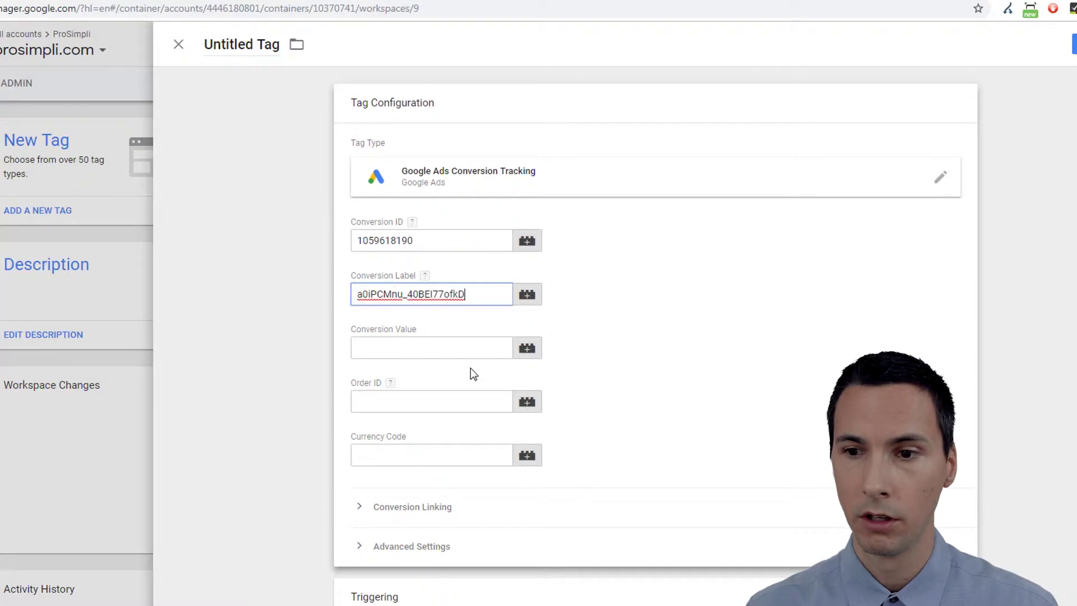
left_click(419, 347)
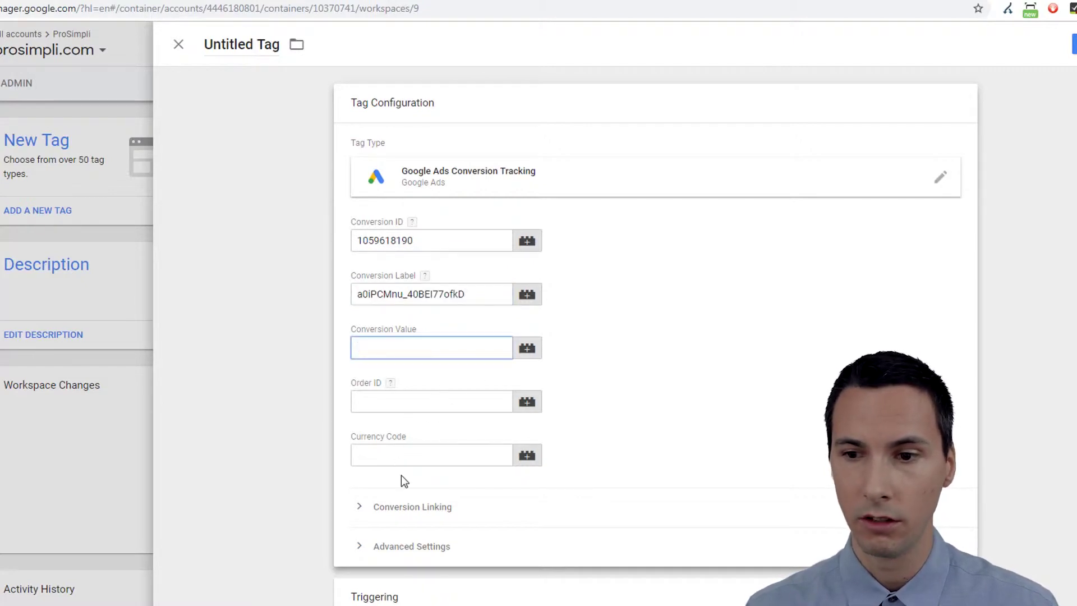
- Create a new firing trigger for the conversion tag with Page View as its trigger type
scroll(460, 528, "down", 1)
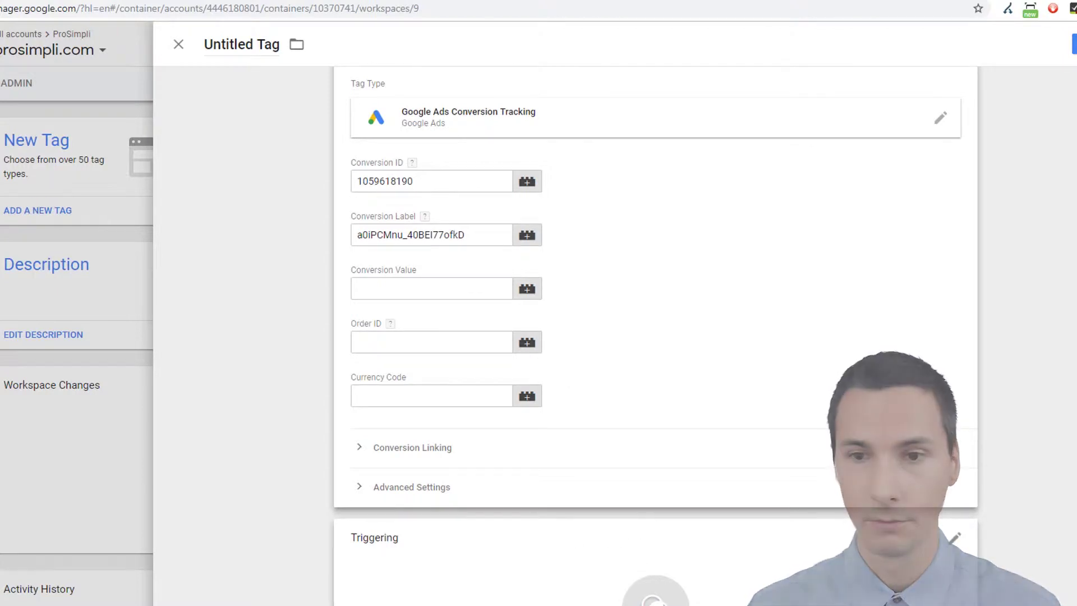
left_click(654, 595)
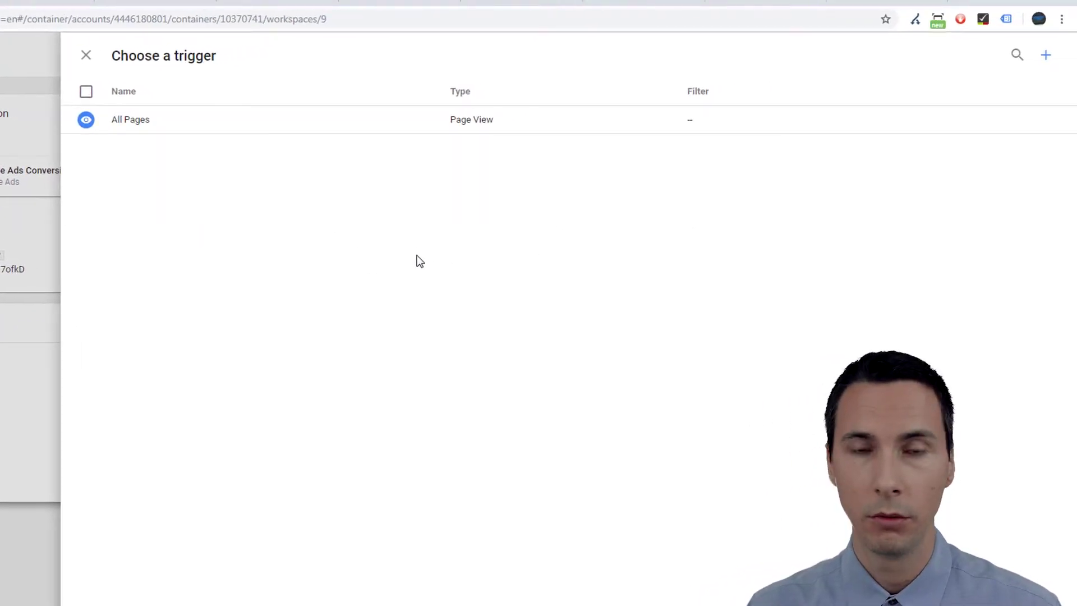
left_click(1045, 56)
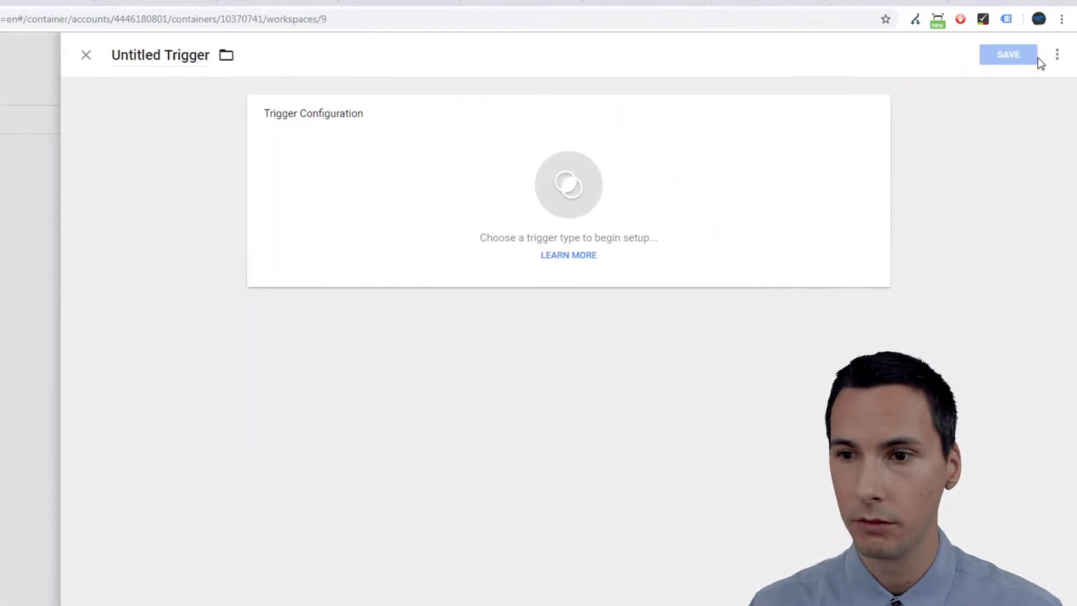
left_click(558, 209)
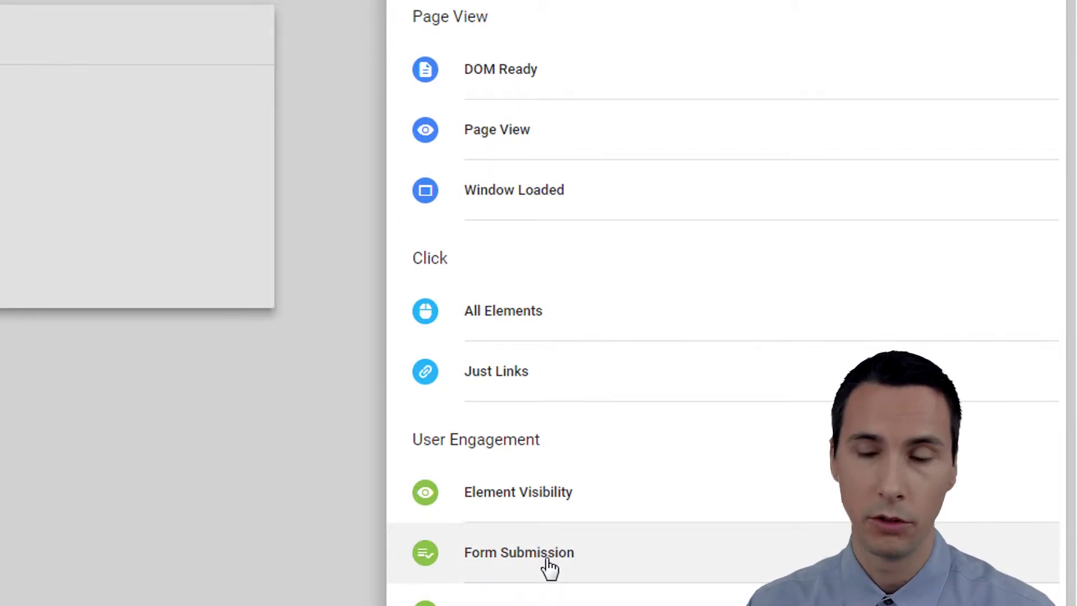
left_click(521, 140)
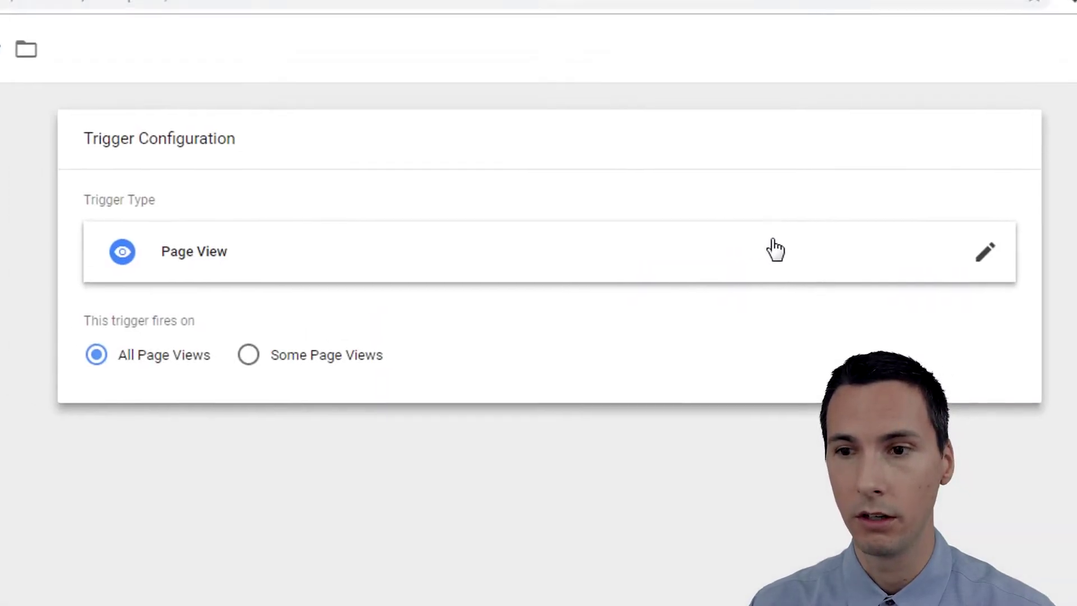
- Limit the trigger to Some Page Views, with the condition Page URL contains thank-you
left_click(284, 362)
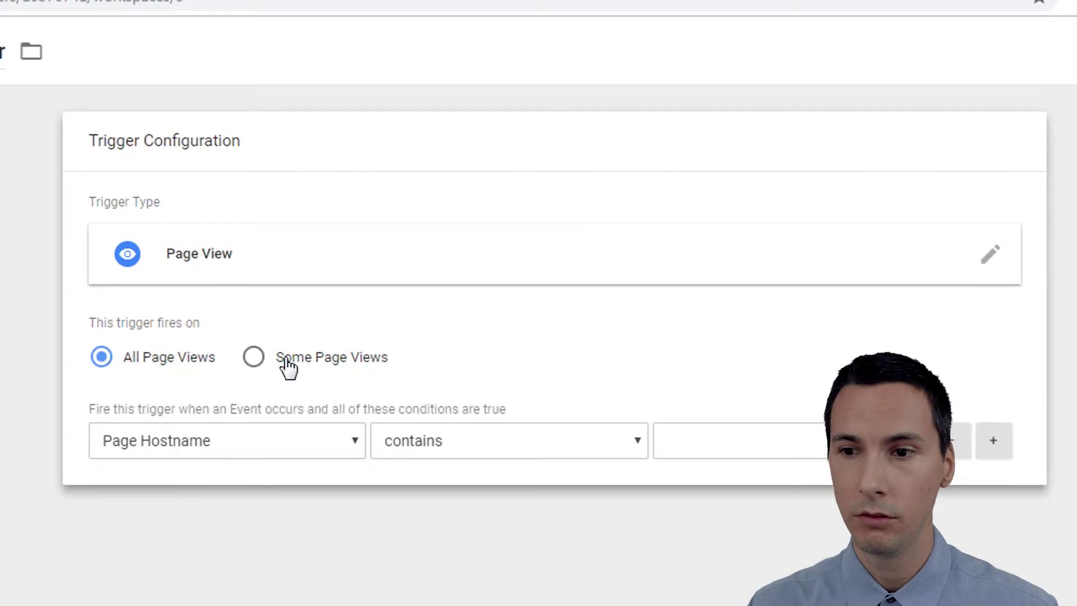
left_click(267, 450)
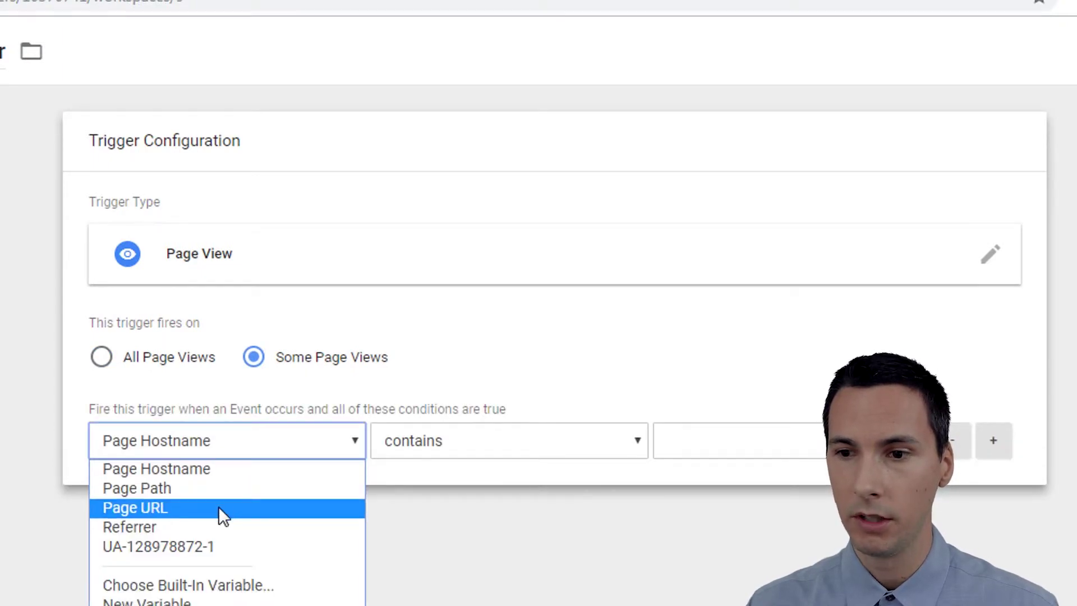
left_click(217, 506)
left_click(416, 442)
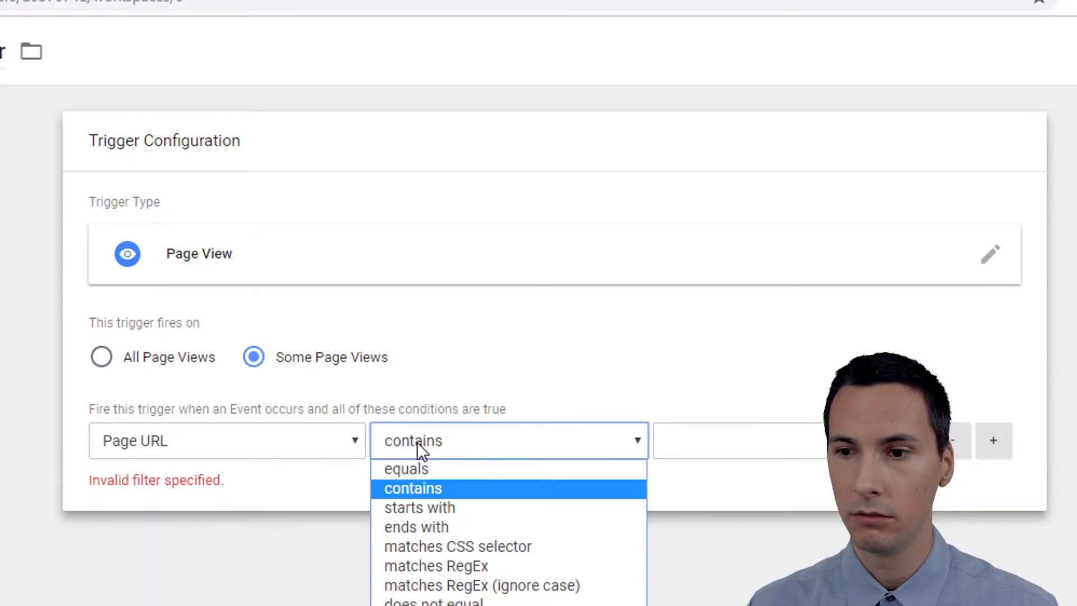
left_click(430, 488)
left_click(675, 427)
type("t")
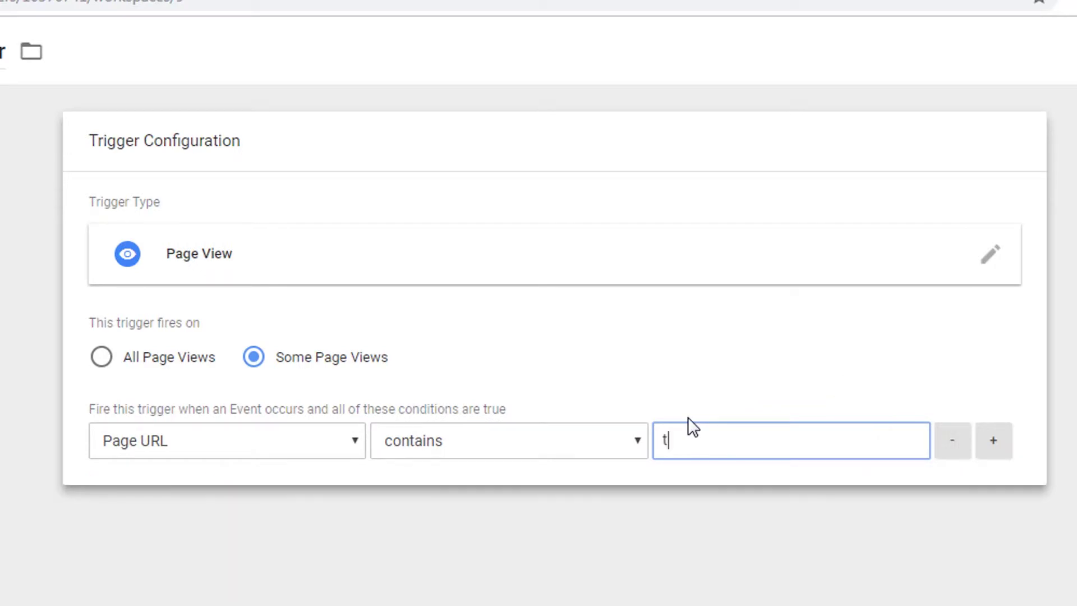
type("hank-you")
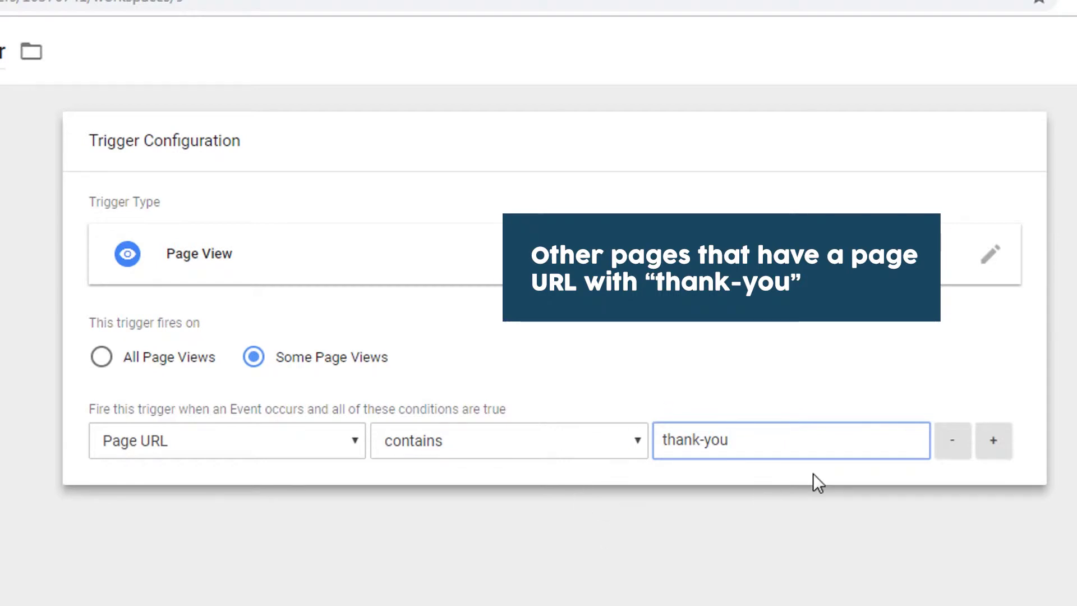
left_click_drag(728, 441, 637, 447)
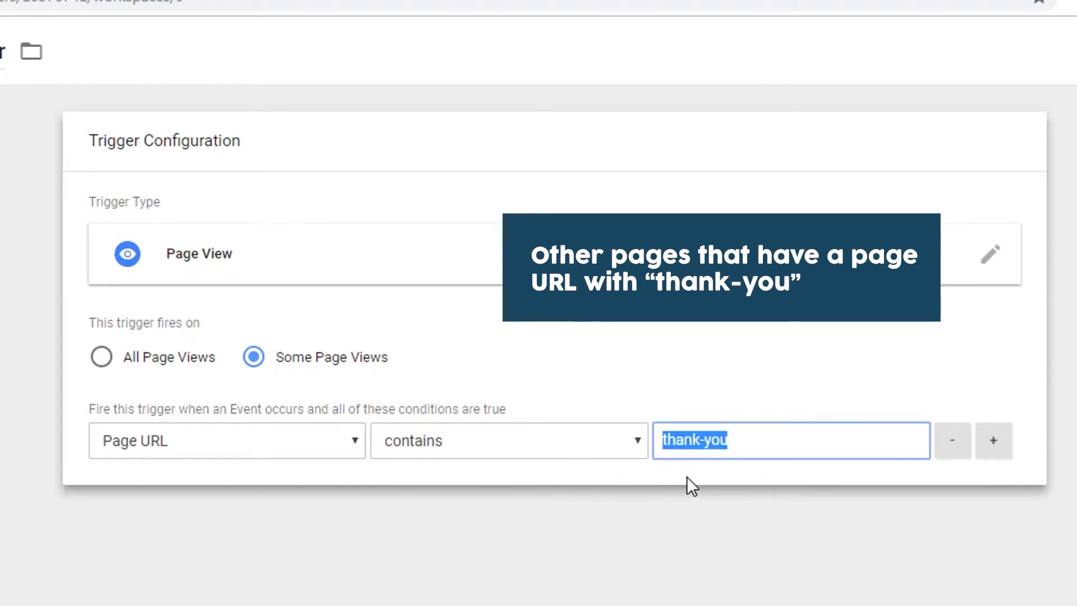
left_click(795, 476)
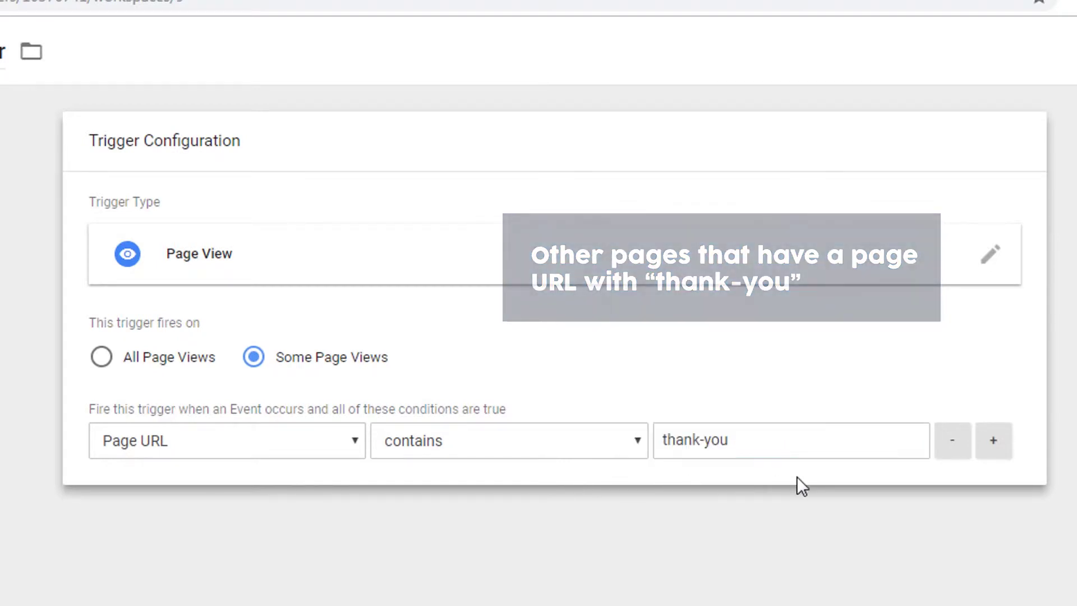
- Add a second trigger condition, Referrer contains klsdf98s8sd89sdf78989s7df, using the page slug copied from the test page's URL
left_click(996, 452)
left_click(290, 497)
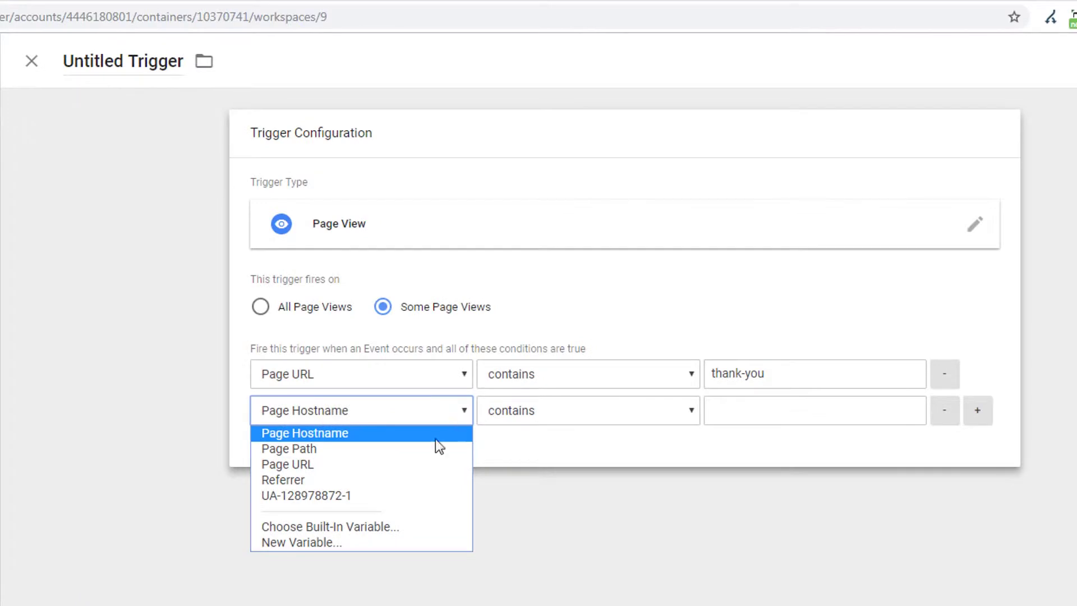
left_click(400, 480)
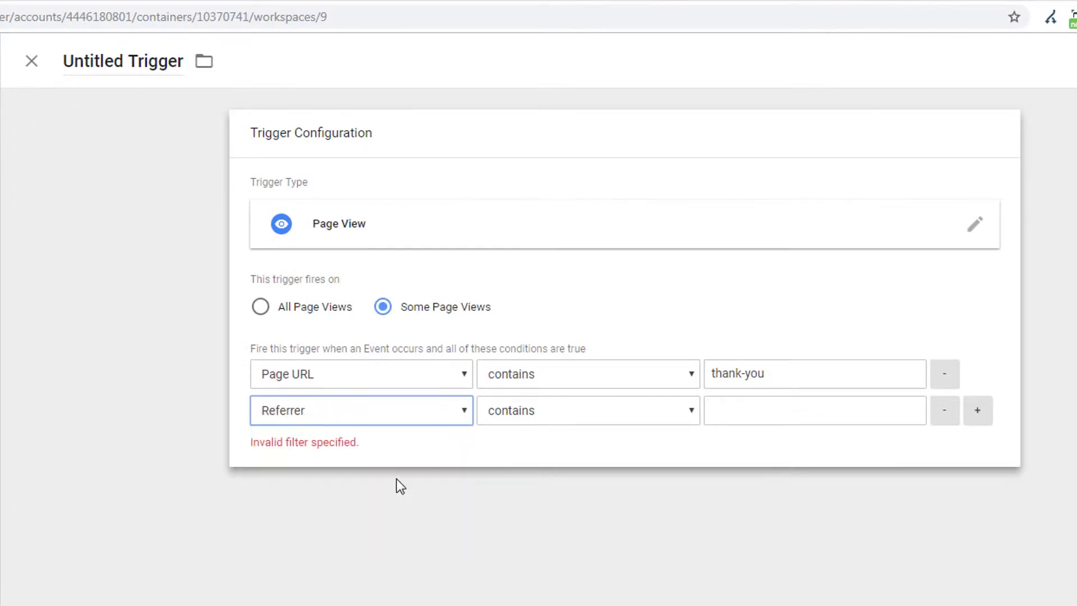
left_click(539, 423)
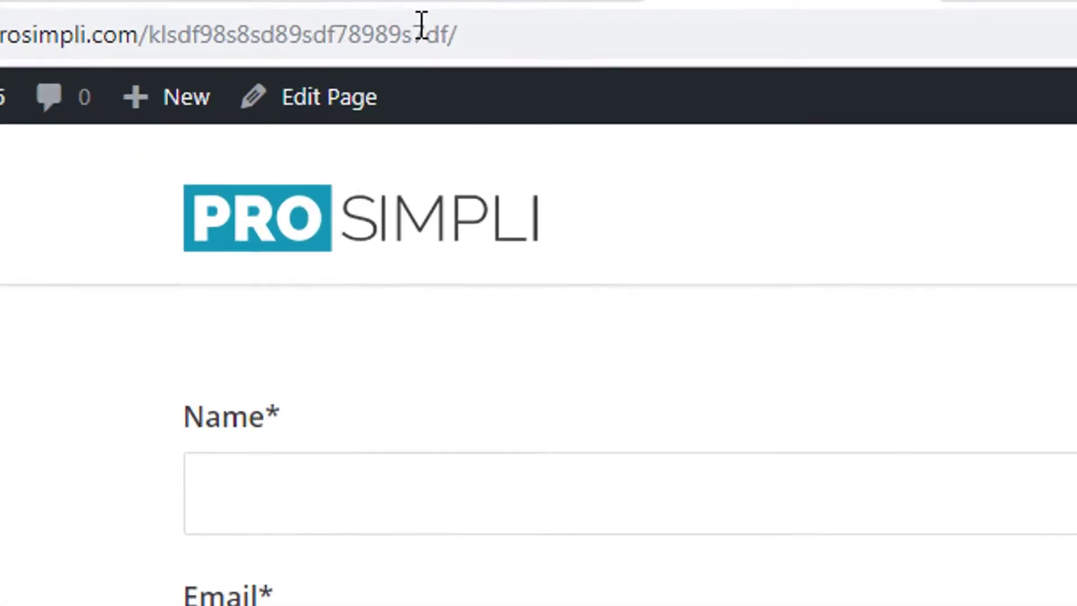
left_click_drag(450, 34, 156, 39)
left_click_drag(314, 50, 305, 50)
key("ctrl+c")
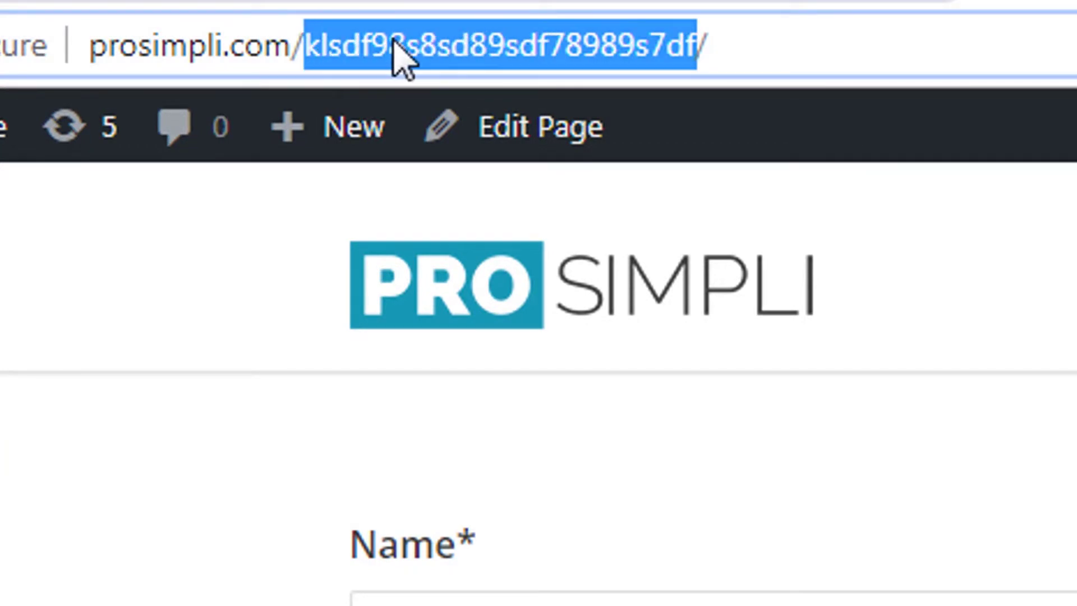
left_click(474, 2)
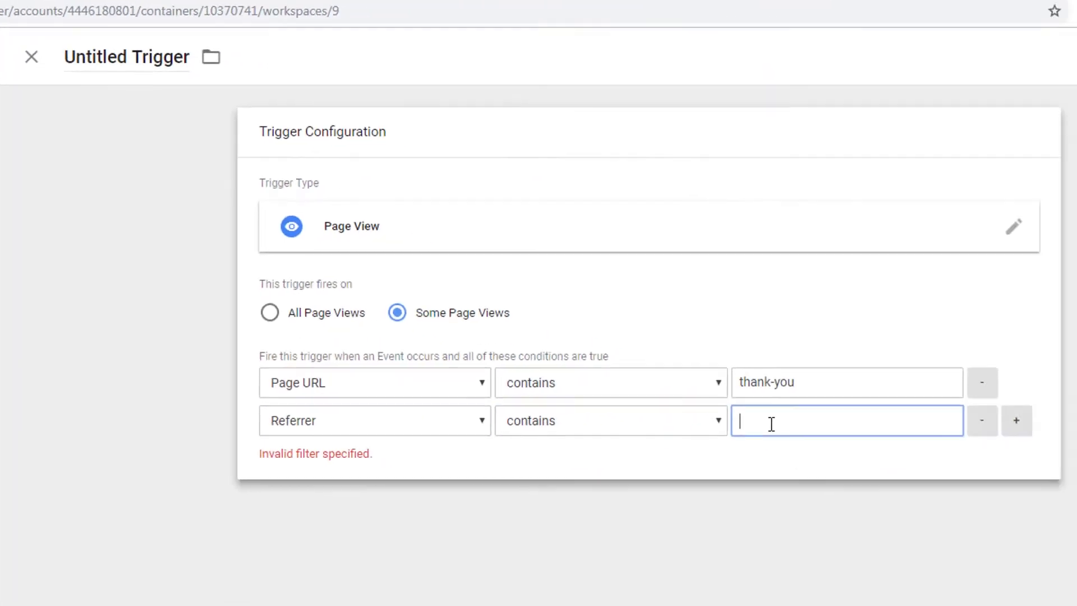
key("ctrl+v")
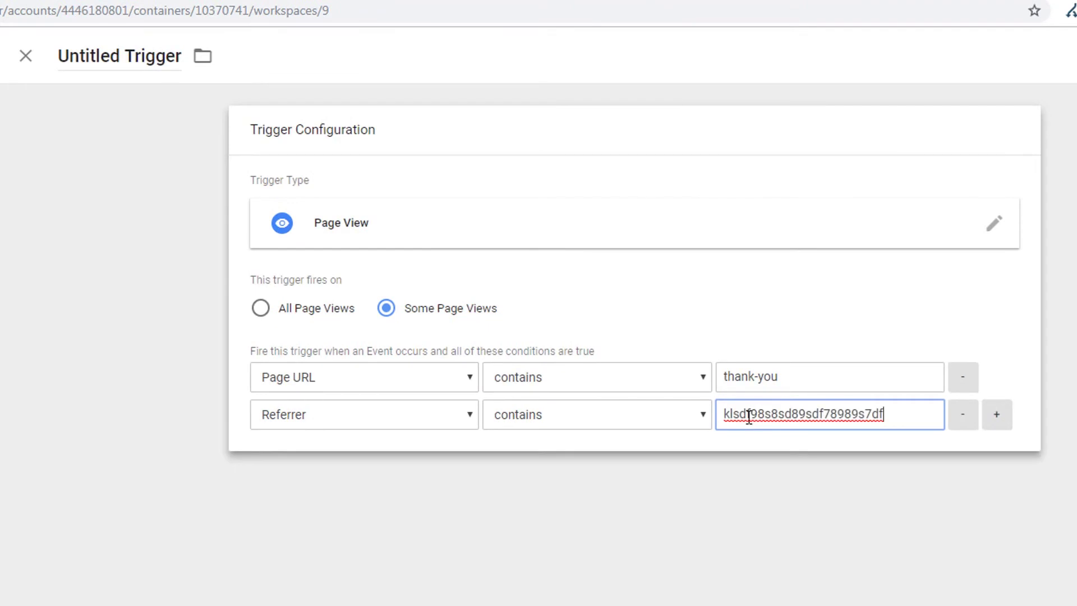
- Name the trigger Thankyou PageView and save it to the tag
left_click(163, 57)
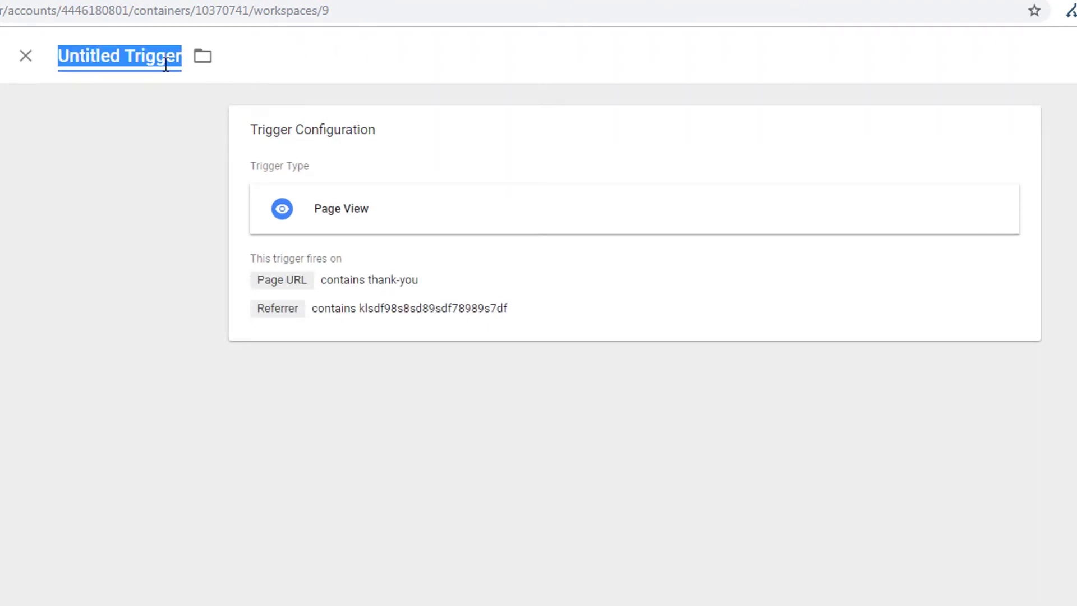
type("Tha")
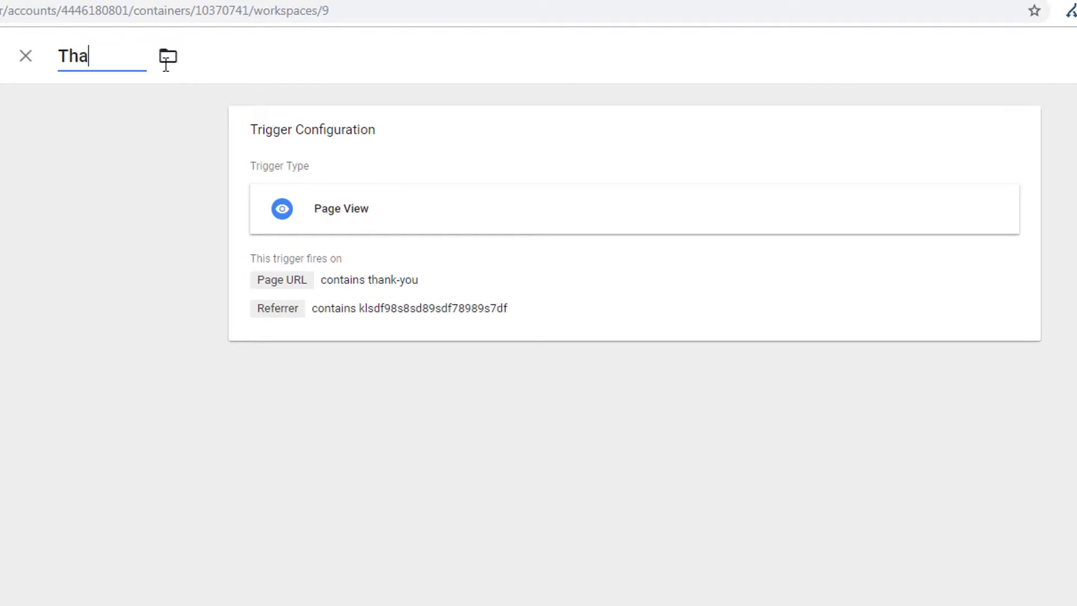
type("nkyou Page")
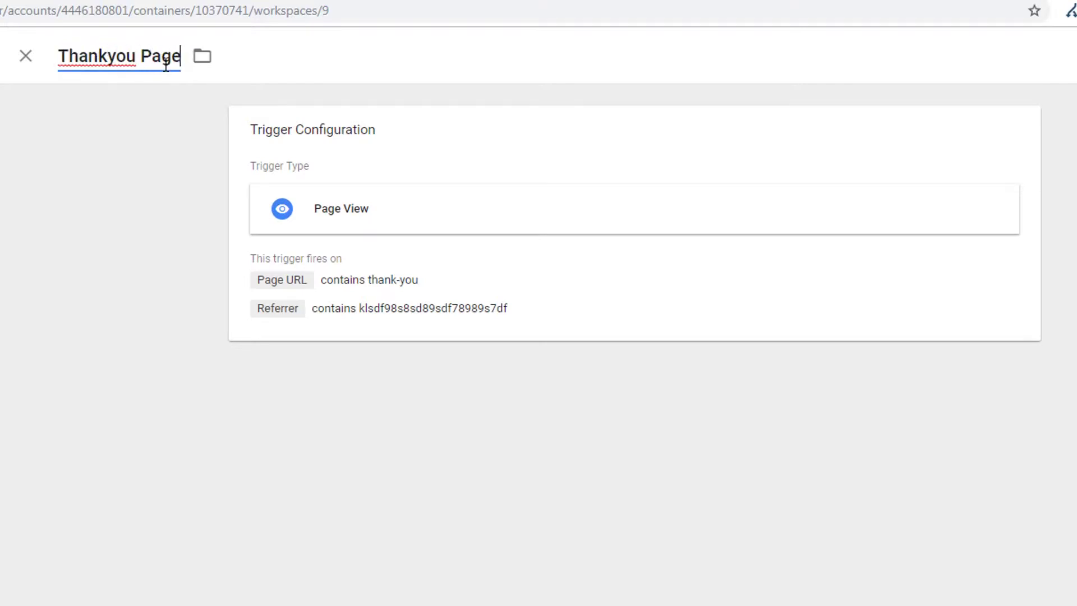
type("View")
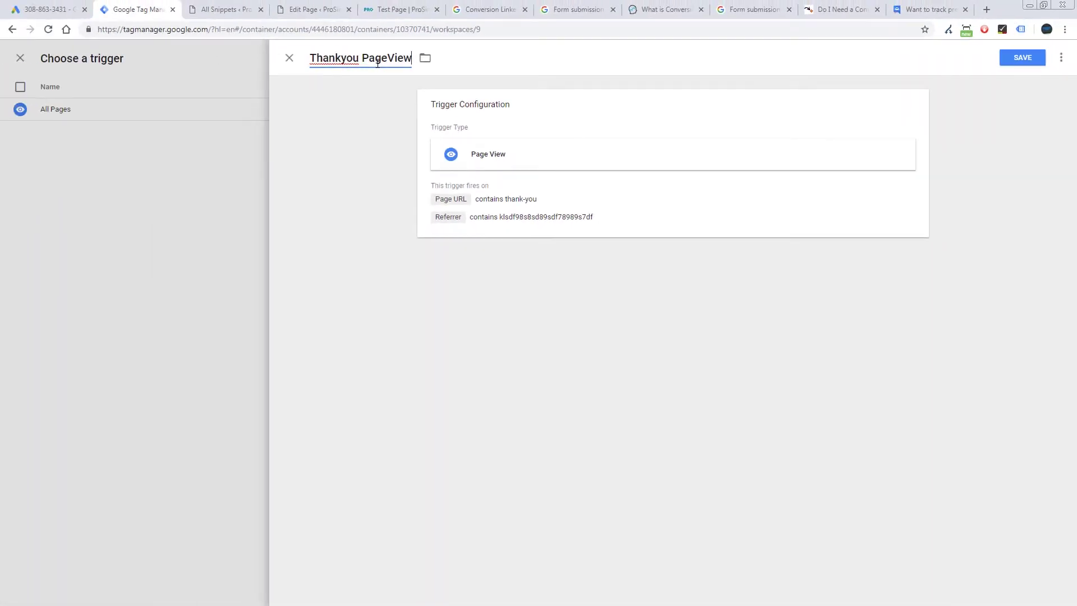
left_click(1006, 61)
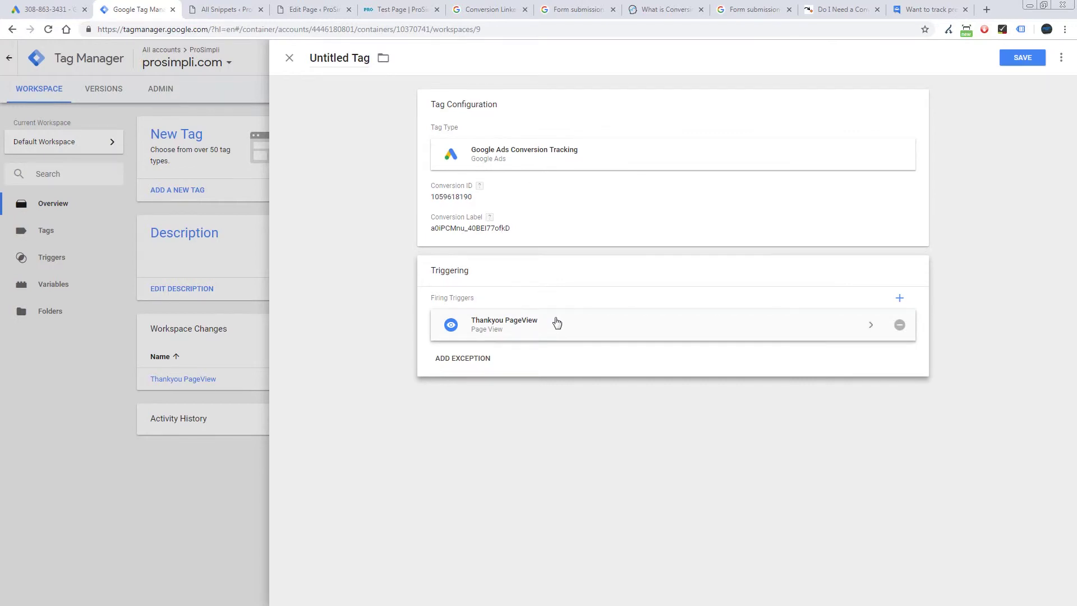
- Name the tag Google Ads Form Submit and save it
left_click(365, 56)
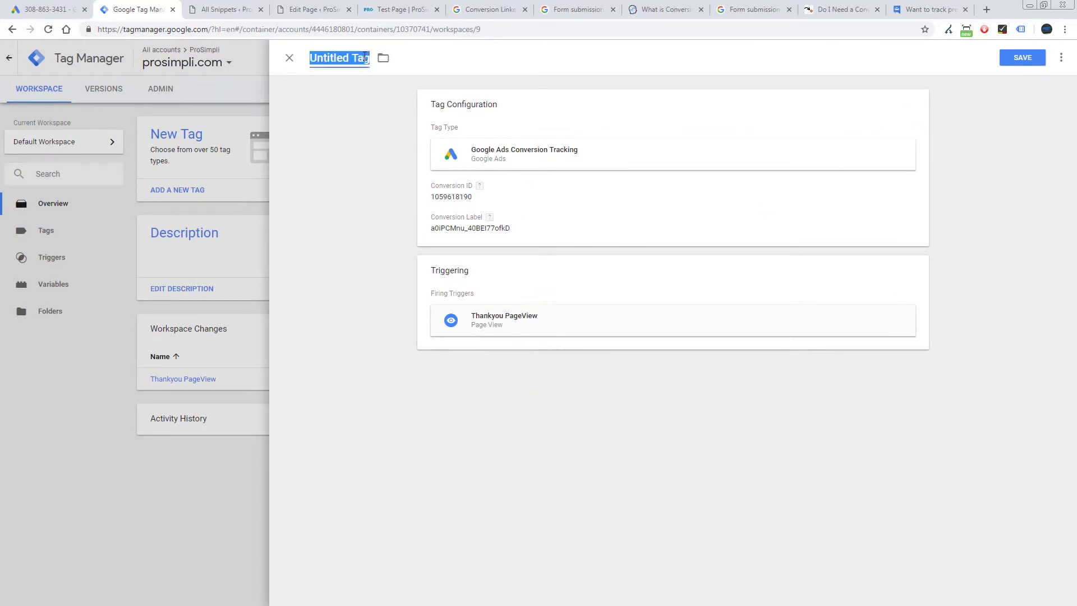
type("Google Ads Submit")
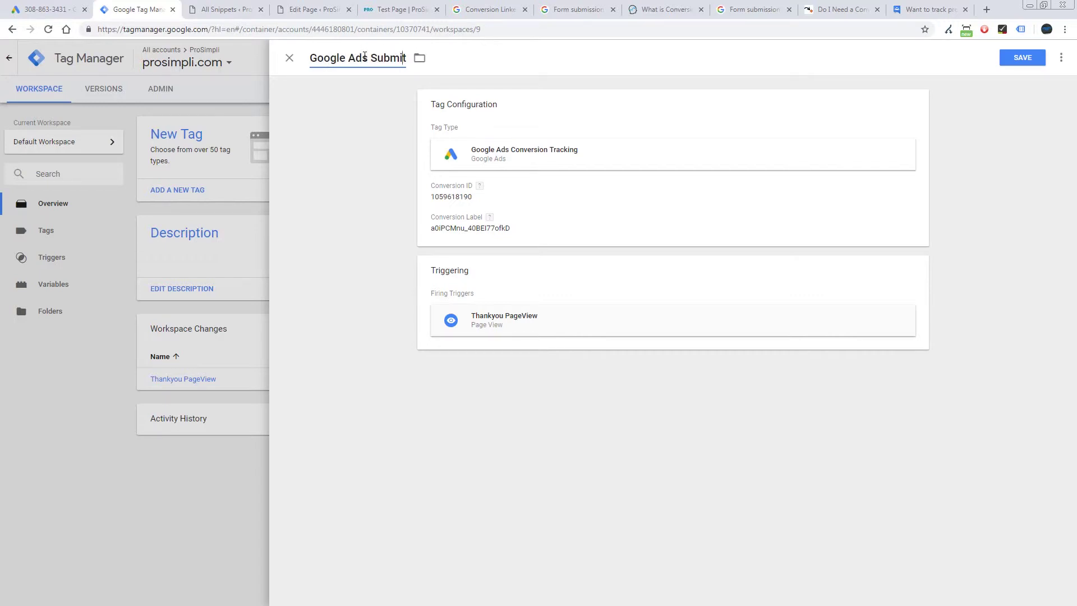
left_click(364, 56)
type("Form")
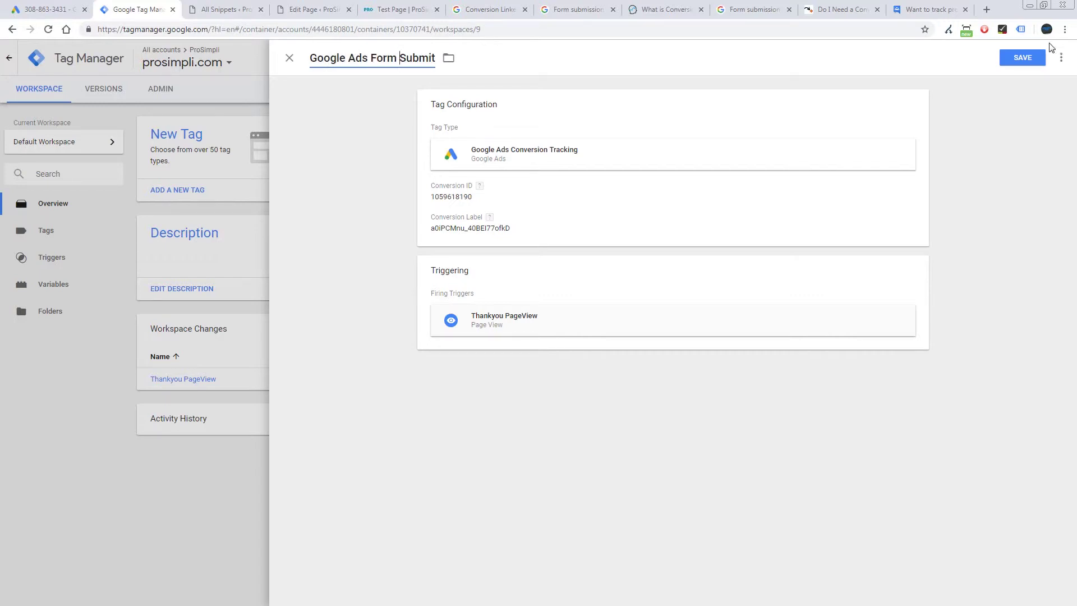
left_click(1027, 57)
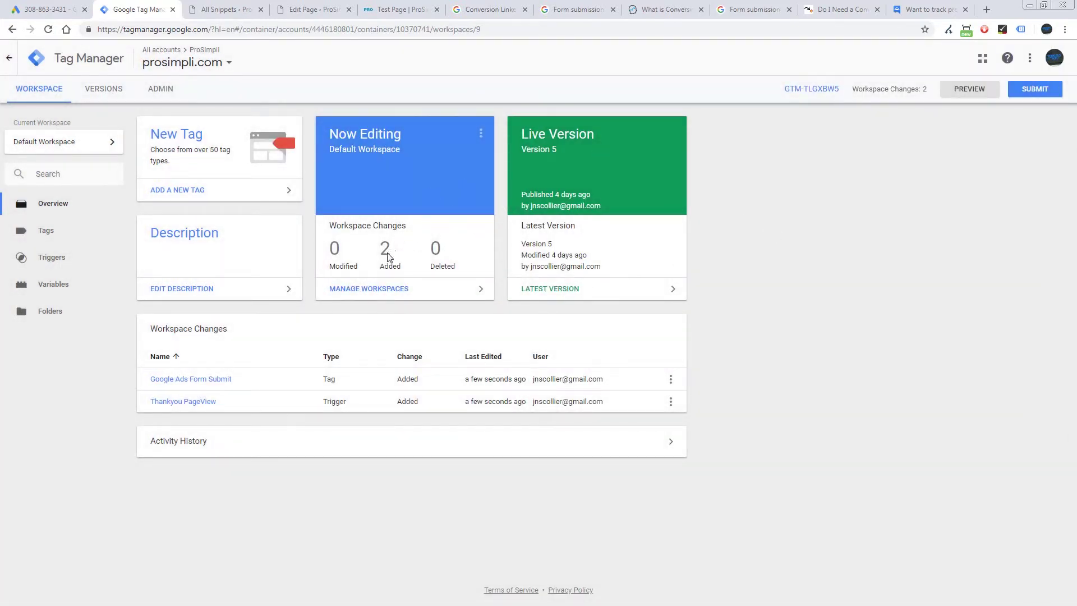
- Preview the workspace, reload the ProSimpli test page and enlarge the debug pane to review the fired and unfired tags
left_click(968, 91)
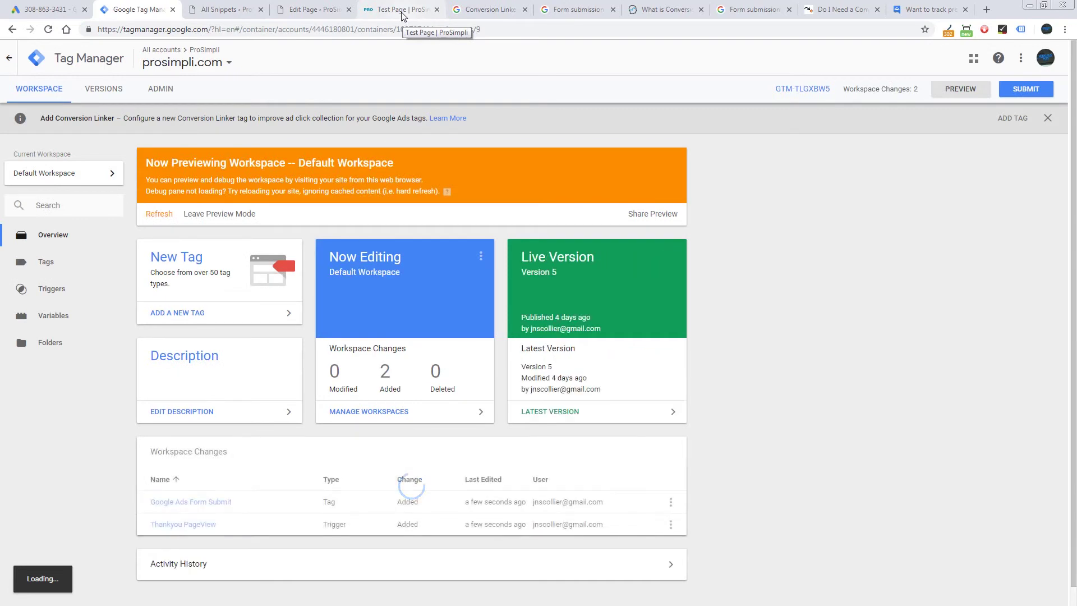
left_click(401, 11)
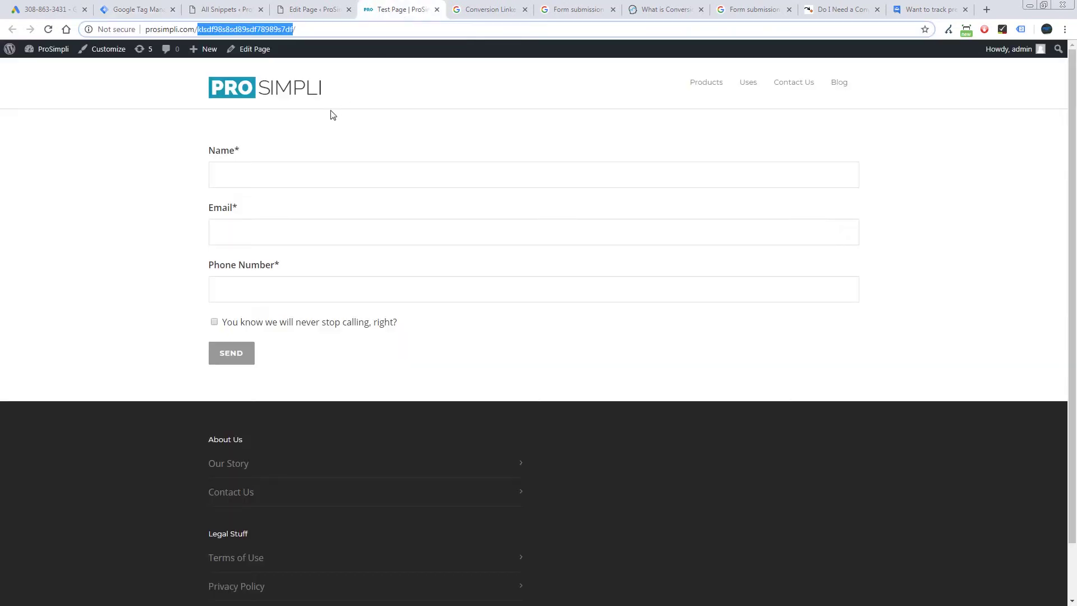
key("Return")
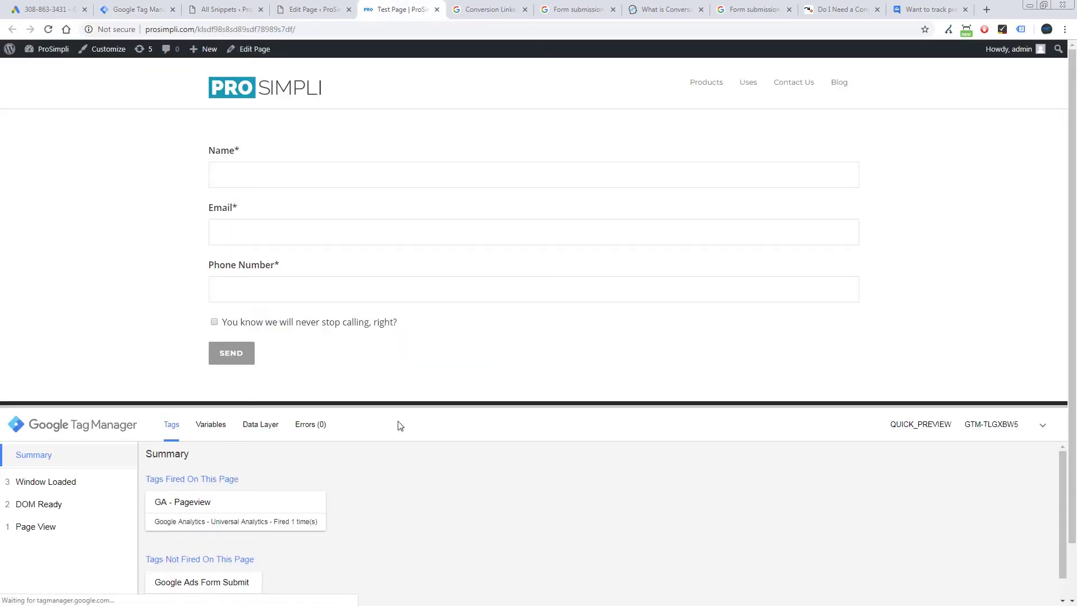
scroll(371, 446, "down", 1)
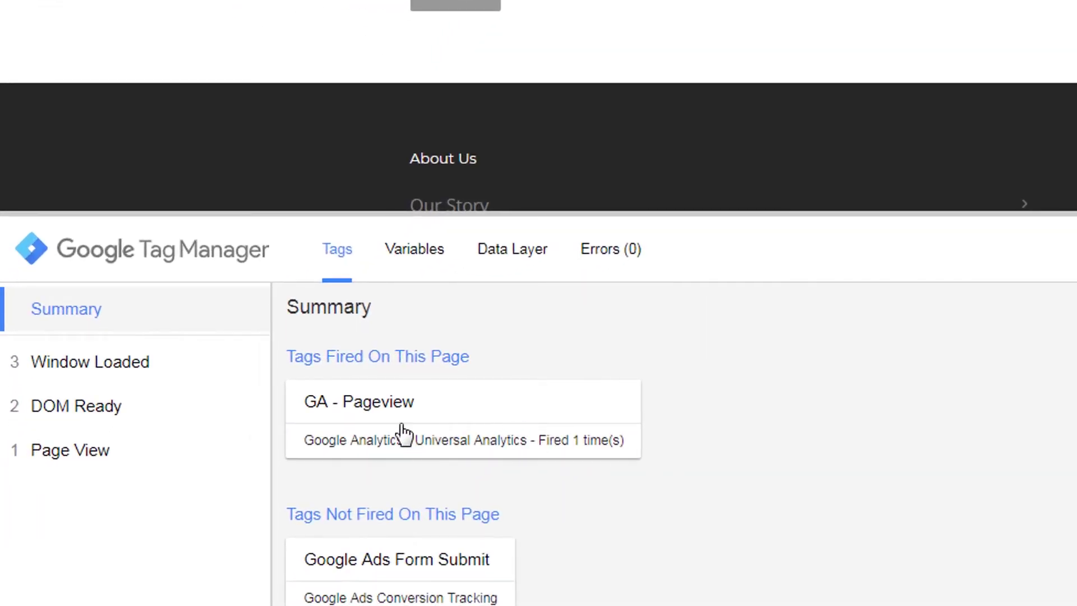
left_click_drag(556, 212, 546, 97)
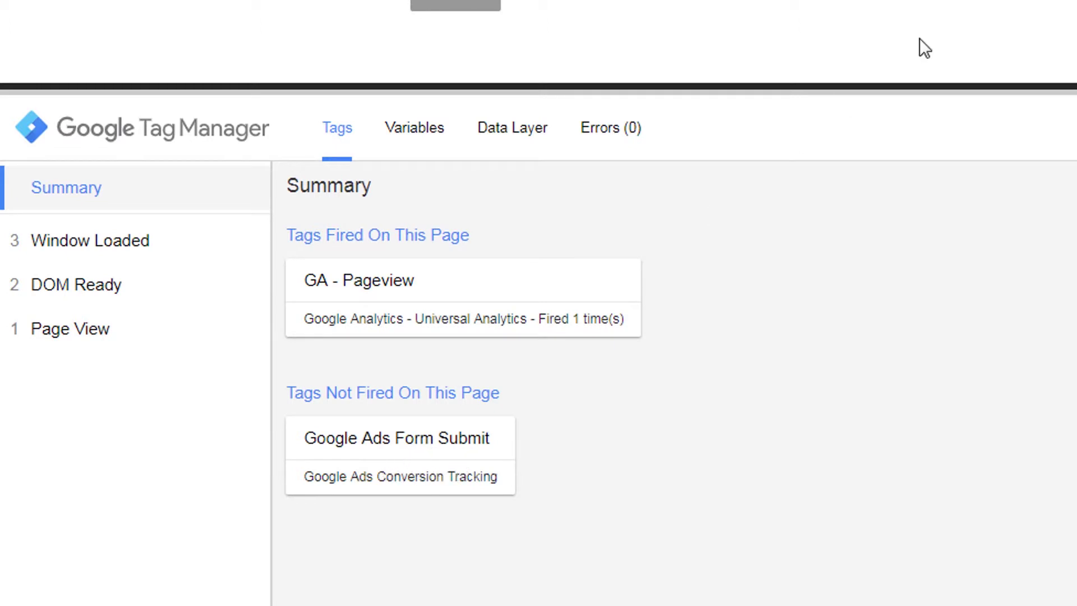
- Fill in the test form with a name, email and phone number, tick the calling consent checkbox and submit it
scroll(729, 45, "up", 2)
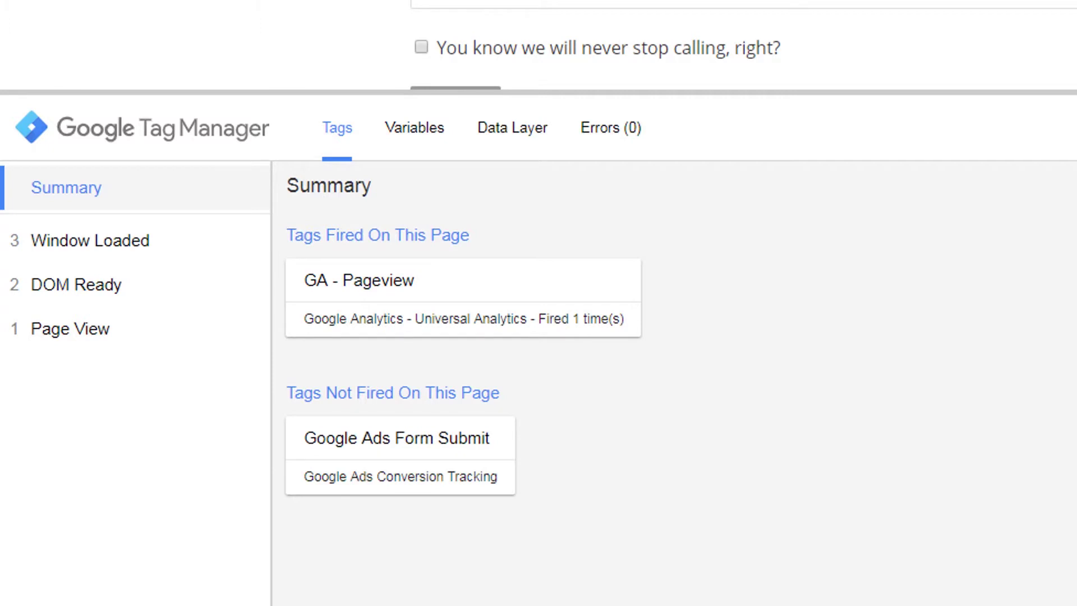
key("Tab")
type("j@j.com")
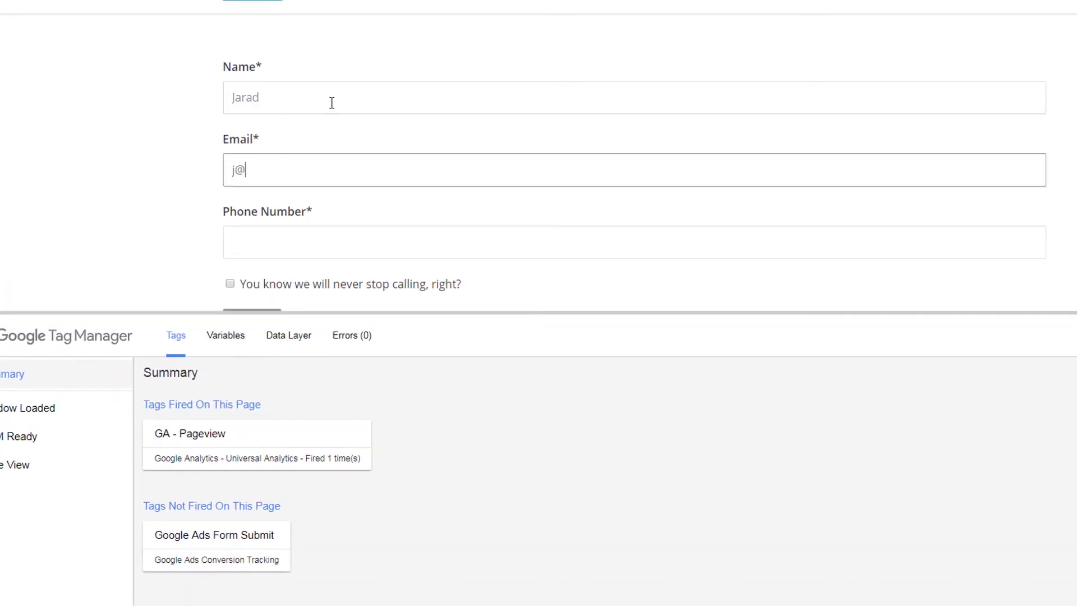
key("Tab")
type("5555555555")
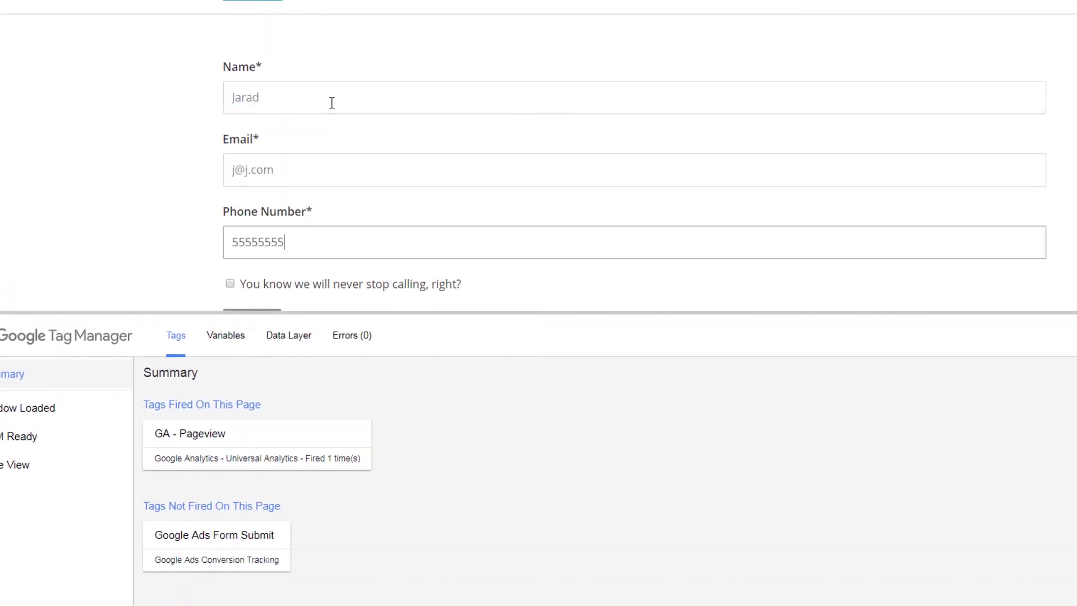
scroll(342, 168, "down", 1)
left_click(230, 213)
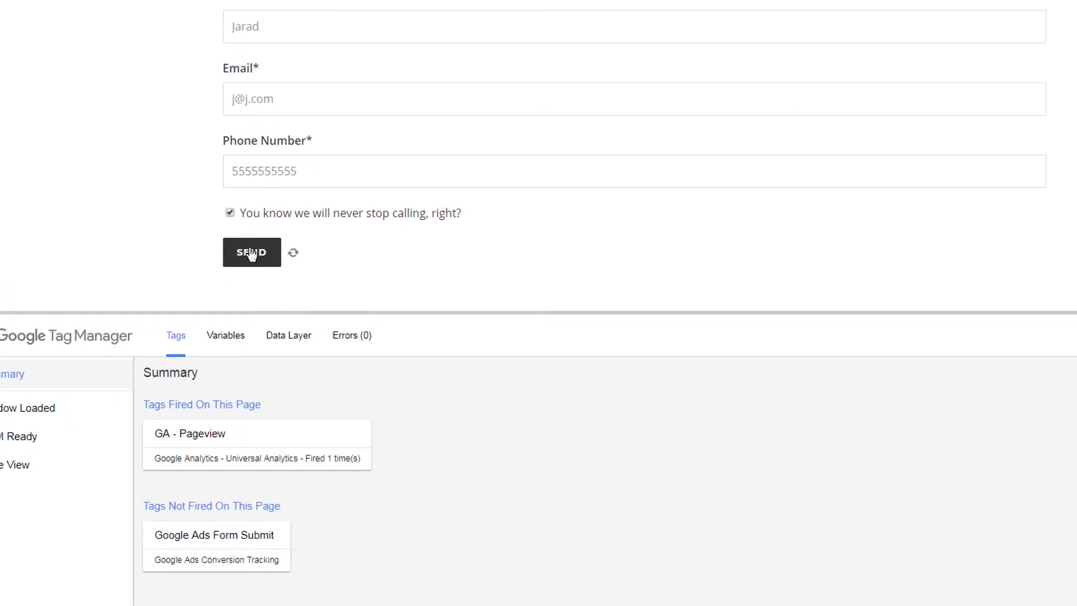
left_click(250, 252)
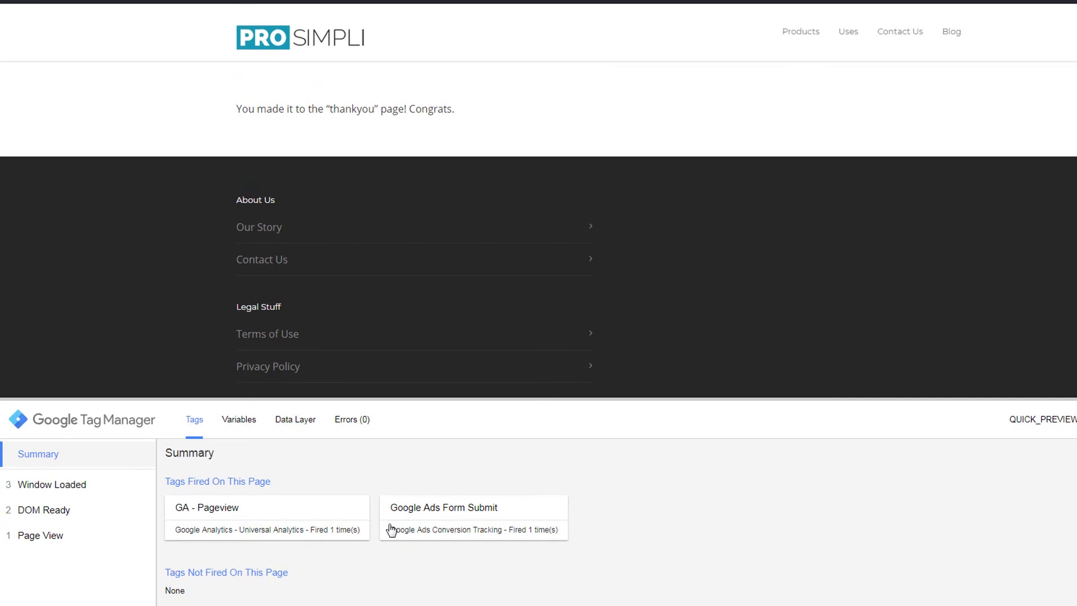
- Inspect the fired Google Ads Form Submit tag's details, checking the Page URL and Referrer filters of its Thankyou PageView trigger
left_click(481, 519)
scroll(480, 519, "down", 3)
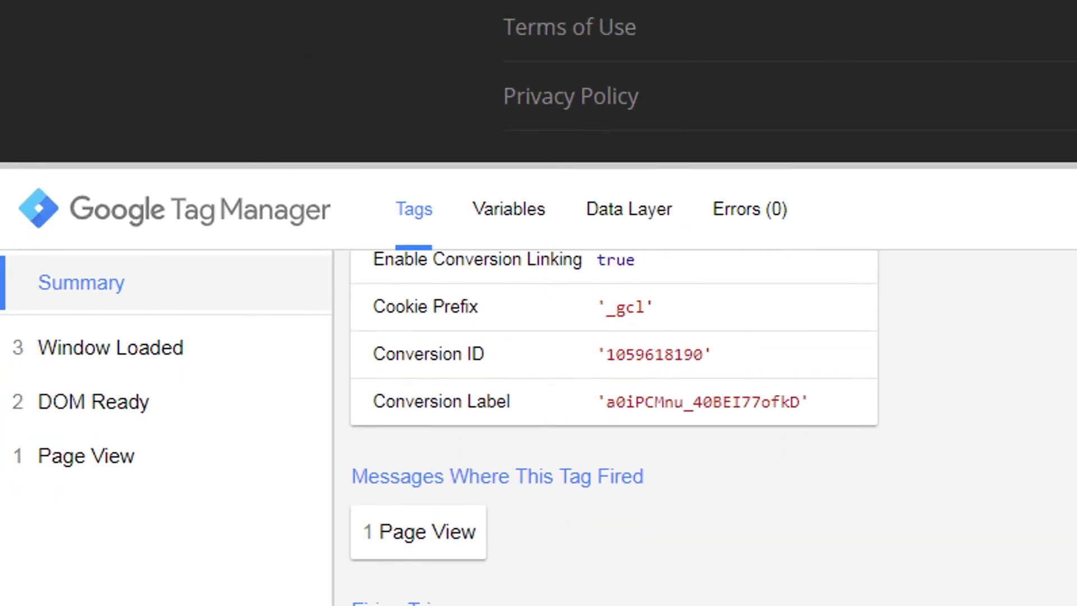
scroll(944, 402, "down", 5)
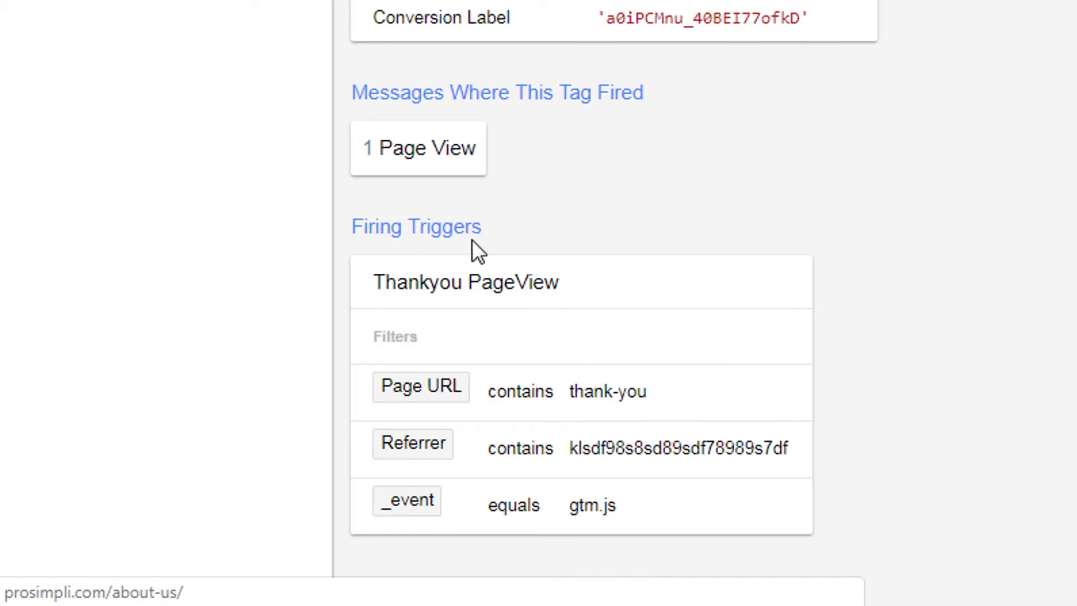
left_click_drag(651, 392, 575, 391)
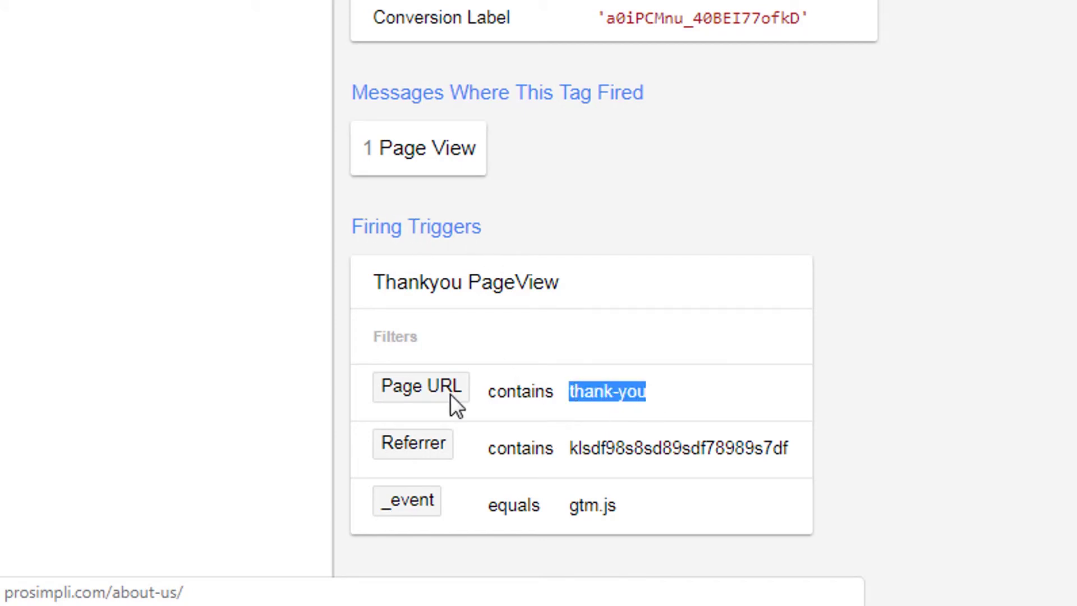
left_click(620, 435)
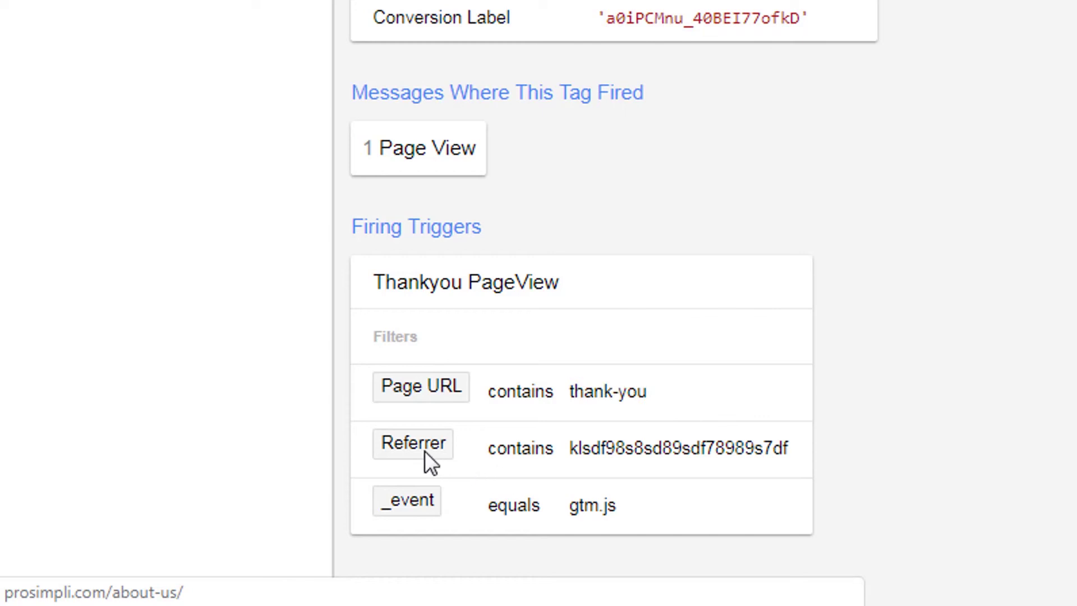
left_click_drag(570, 447, 806, 443)
left_click(840, 404)
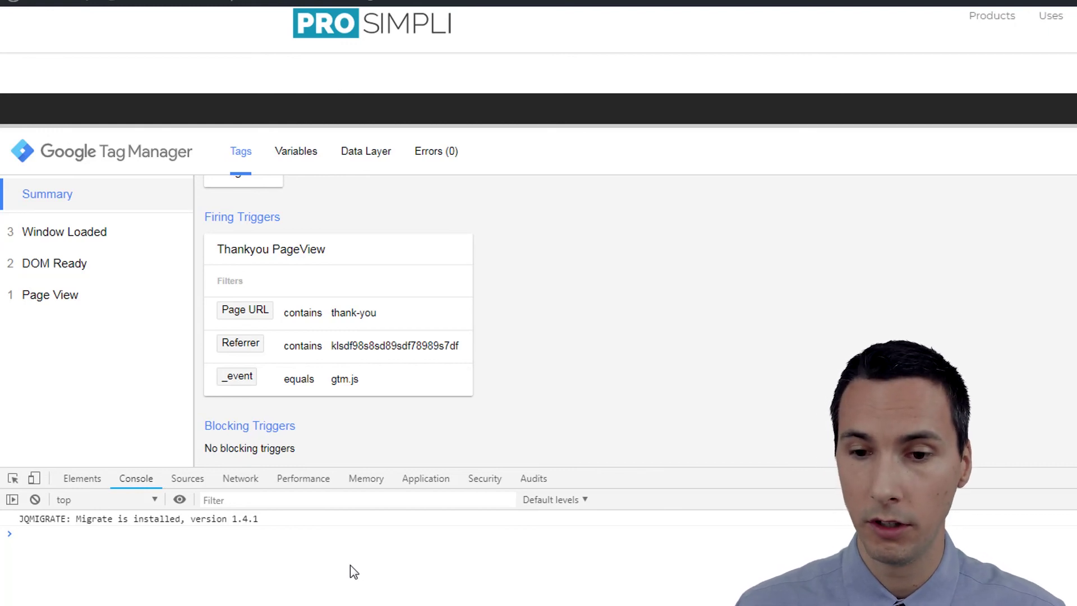
- Query document.referrer in the browser console on the thank-you page to check the referring URL
type("document.")
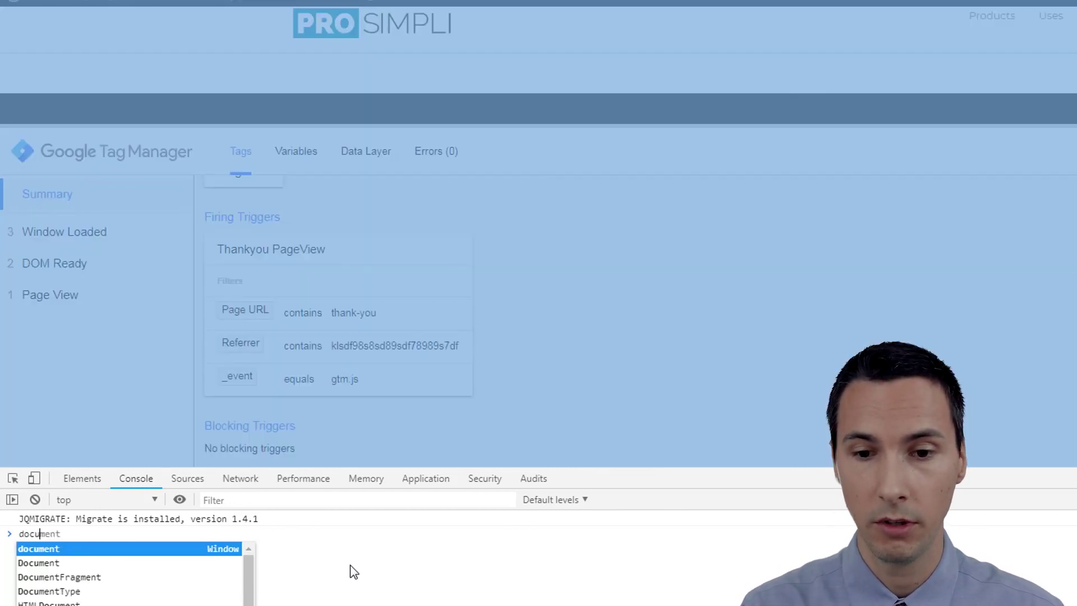
type("referrer")
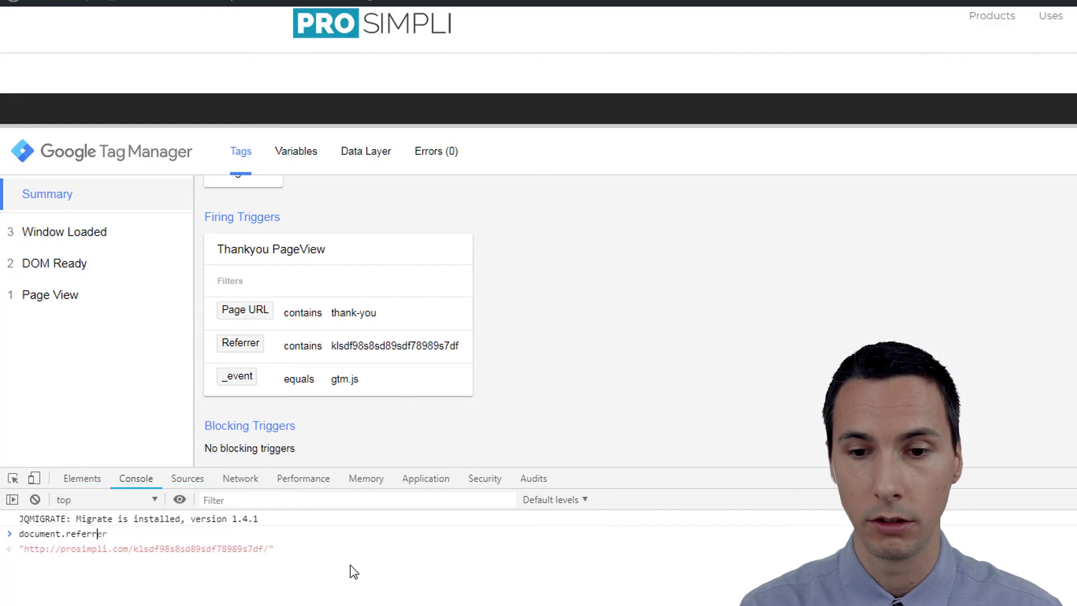